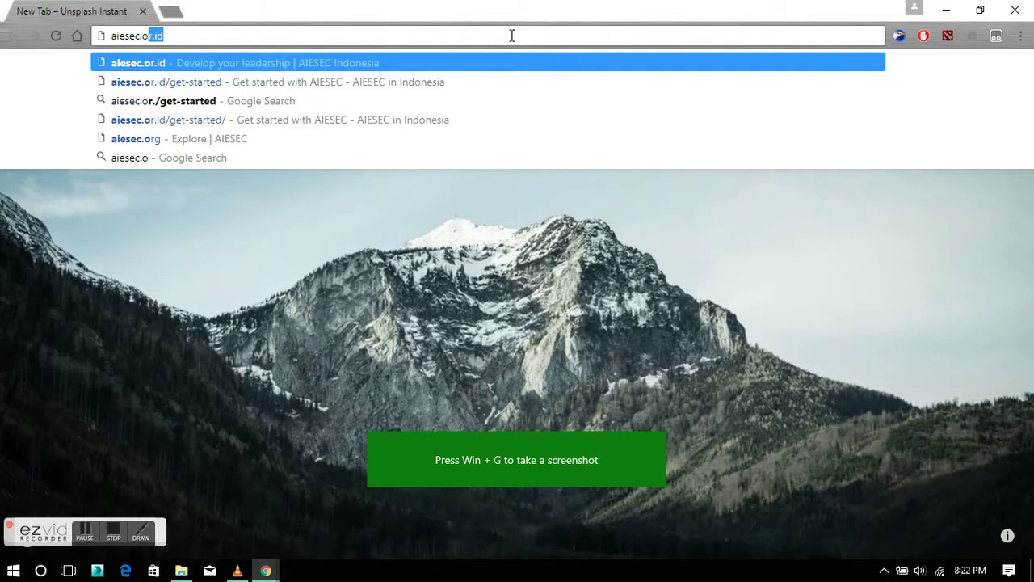
Load aiesec.or.id/get-started in Chrome.
{"action": "type", "text": "/get-sta"}
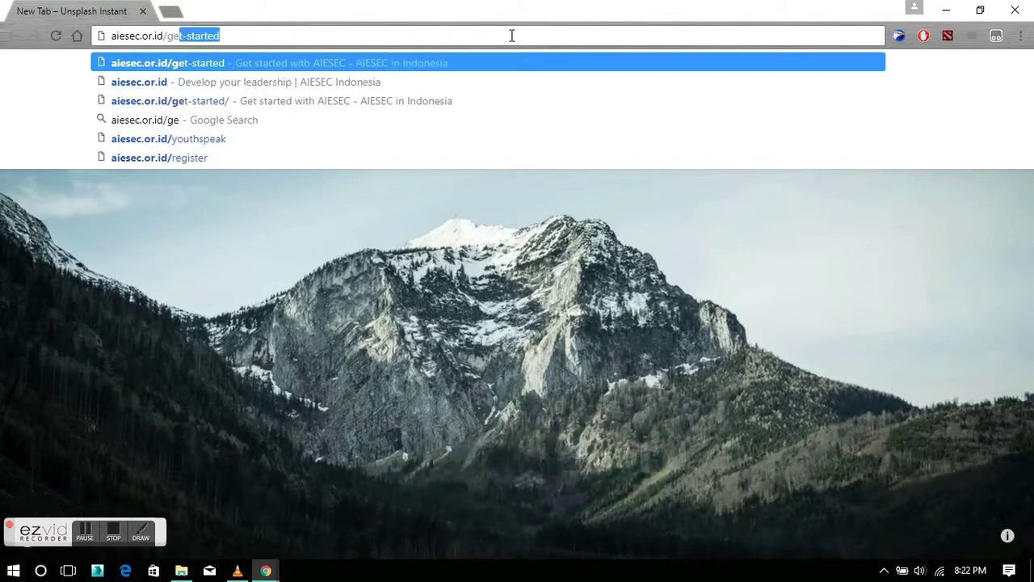
{"action": "type", "text": "rted"}
{"action": "key", "text": "Return"}
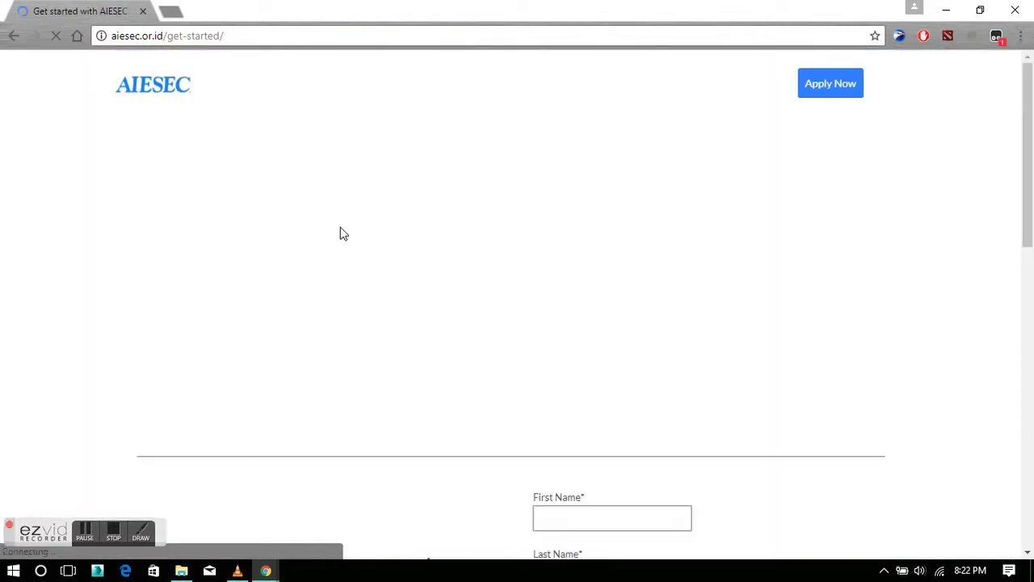
Enter the applicant's first name, last name and e-mail address, leaving Age blank.
{"action": "scroll", "coordinate": [478, 210], "scroll_direction": "down", "scroll_amount": 4}
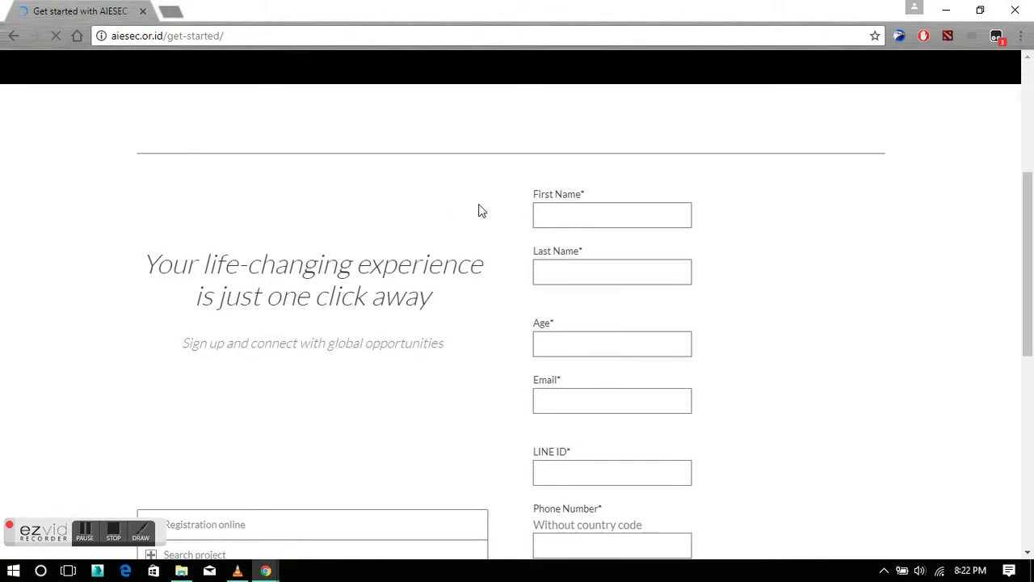
{"action": "scroll", "coordinate": [428, 192], "scroll_direction": "down", "scroll_amount": 1}
{"action": "left_click", "coordinate": [598, 147]}
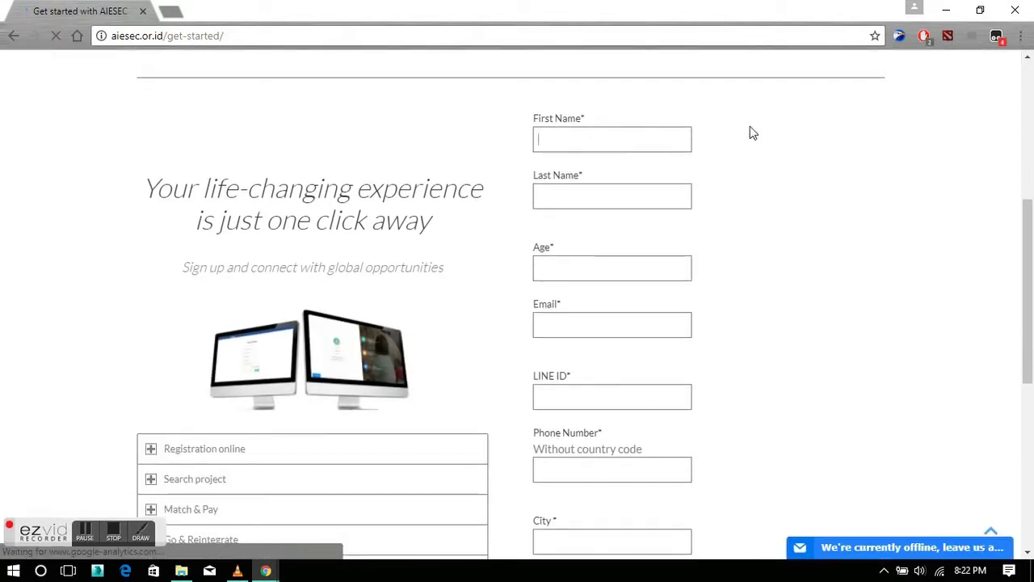
{"action": "key", "text": "Tab"}
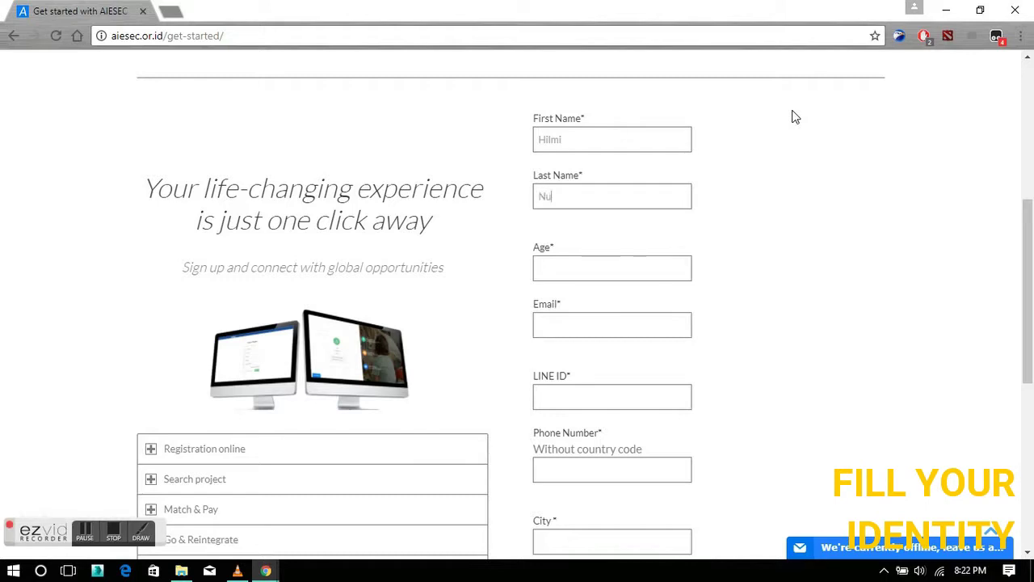
{"action": "key", "text": "Tab"}
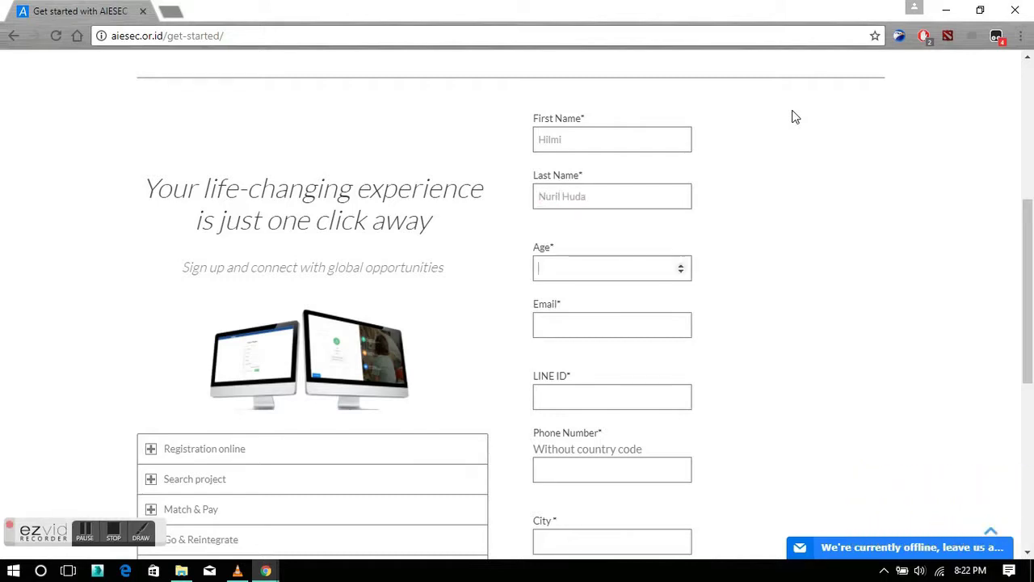
{"action": "key", "text": "Tab"}
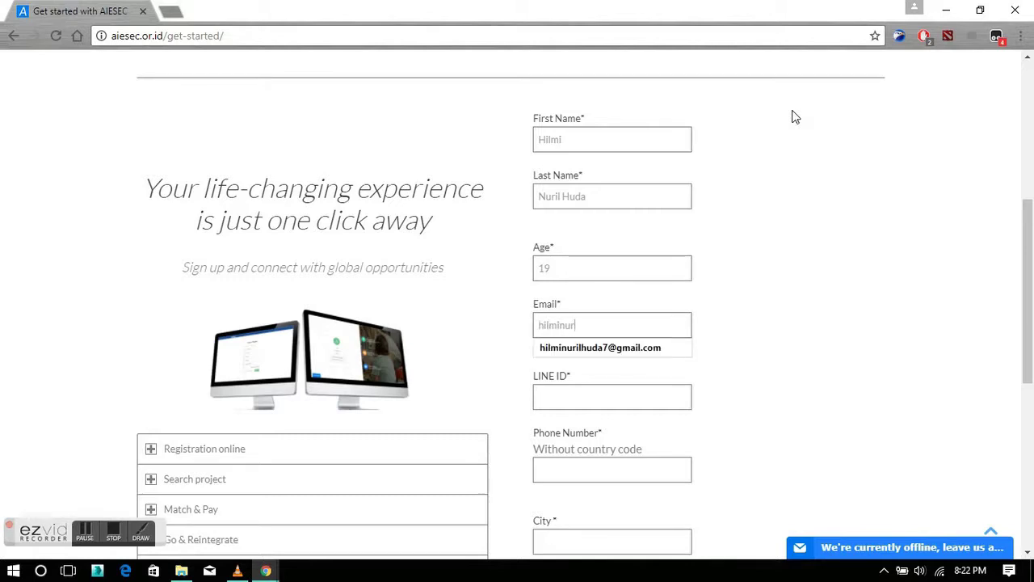
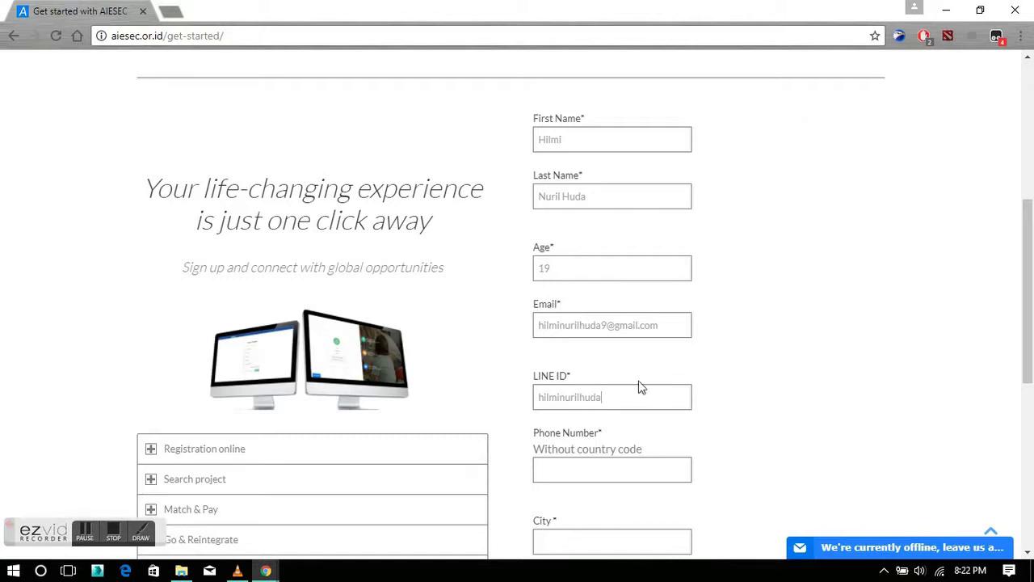
Fill in the city and the complete address fields.
{"action": "scroll", "coordinate": [597, 397], "scroll_direction": "down", "scroll_amount": 1}
{"action": "scroll", "coordinate": [594, 356], "scroll_direction": "down", "scroll_amount": 1}
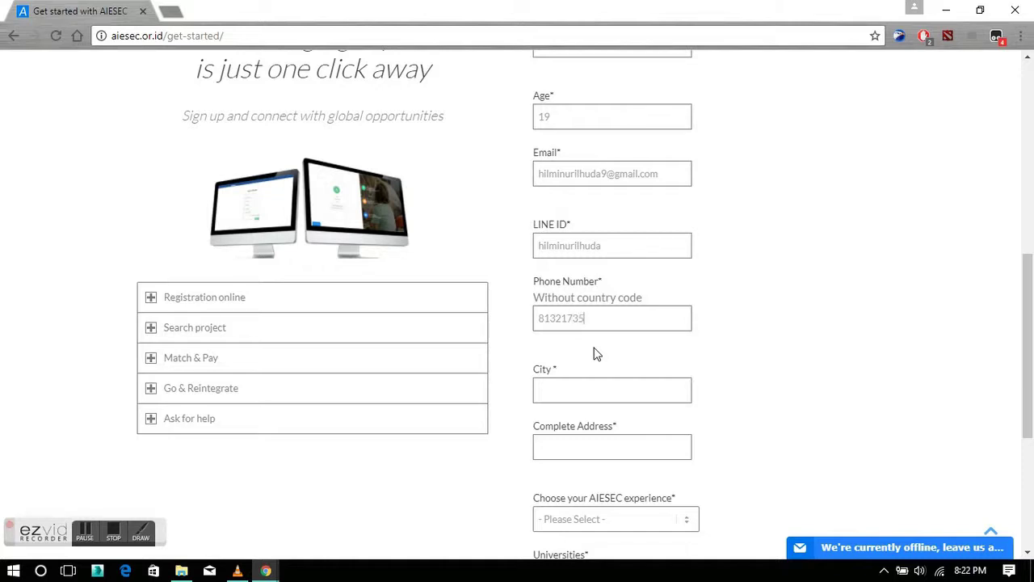
{"action": "scroll", "coordinate": [596, 353], "scroll_direction": "down", "scroll_amount": 1}
{"action": "left_click", "coordinate": [577, 312]}
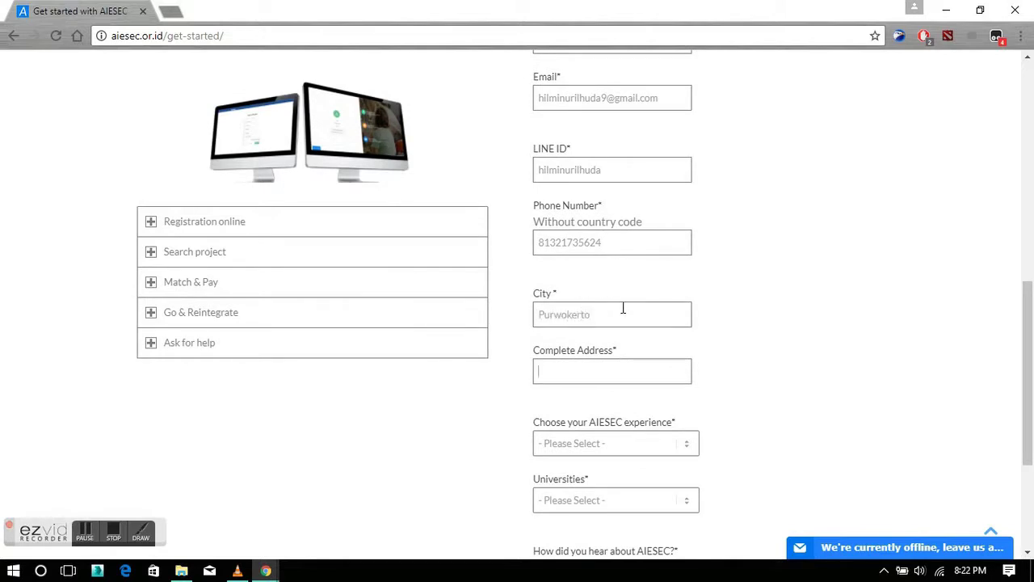
{"action": "scroll", "coordinate": [623, 308], "scroll_direction": "down", "scroll_amount": 1}
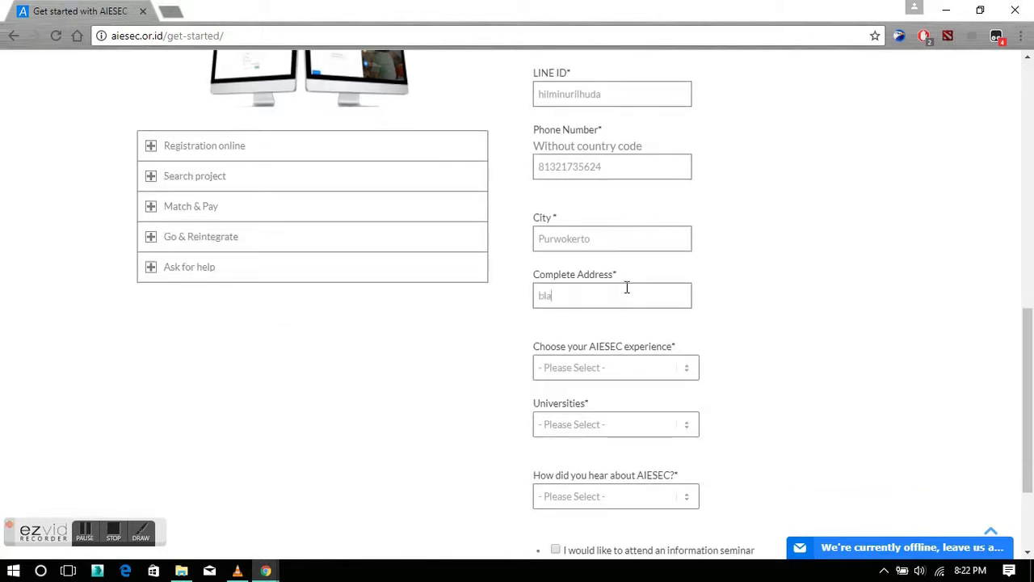
{"action": "type", "text": "bla"}
{"action": "scroll", "coordinate": [619, 289], "scroll_direction": "down", "scroll_amount": 2}
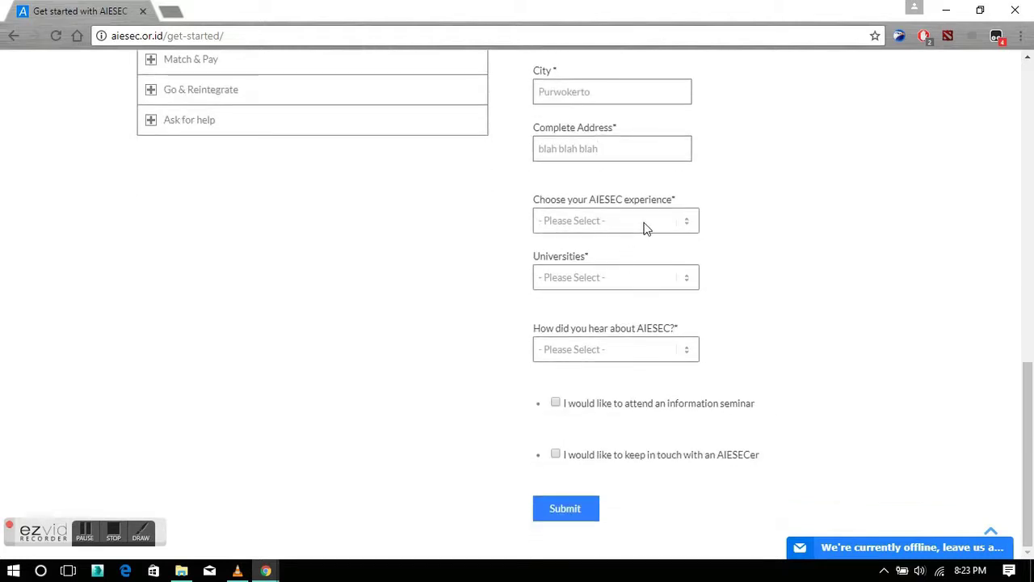
Choose Global Volunteer Program as the experience and Universitas Jendral Soedirman as the university.
{"action": "left_click", "coordinate": [646, 227]}
{"action": "left_click", "coordinate": [663, 252]}
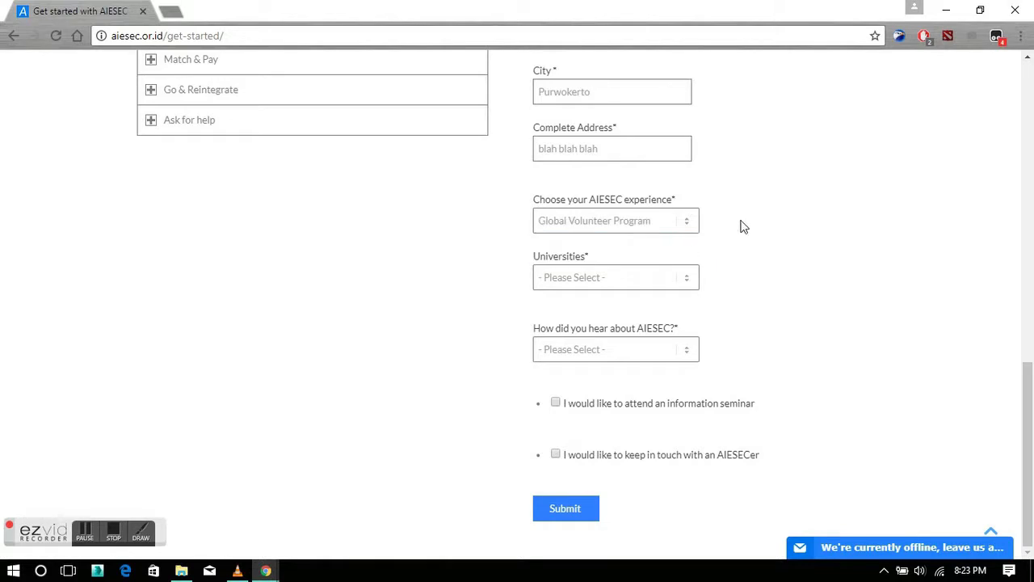
{"action": "left_click", "coordinate": [662, 276]}
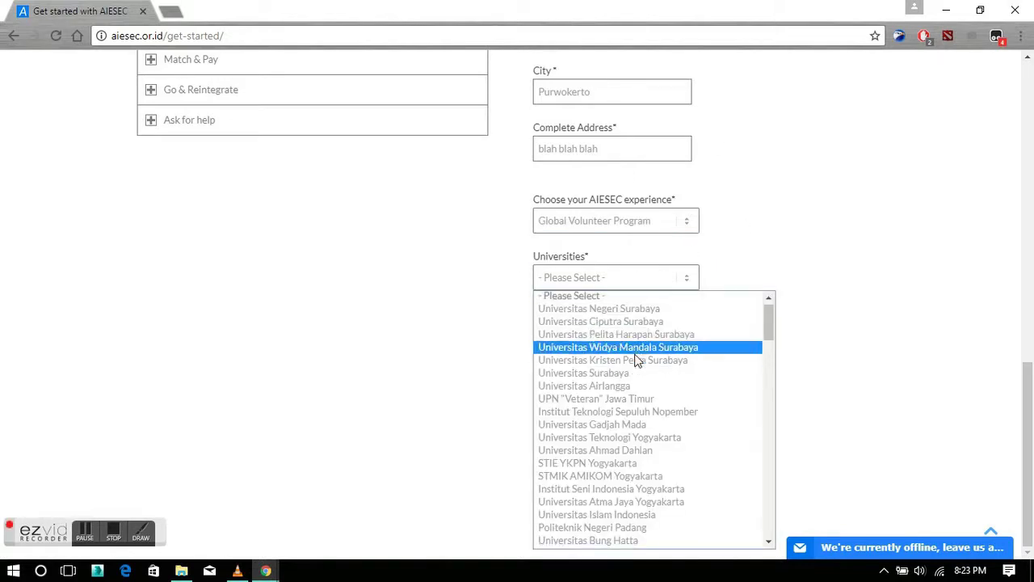
{"action": "scroll", "coordinate": [598, 364], "scroll_direction": "down", "scroll_amount": 8}
{"action": "scroll", "coordinate": [704, 473], "scroll_direction": "down", "scroll_amount": 5}
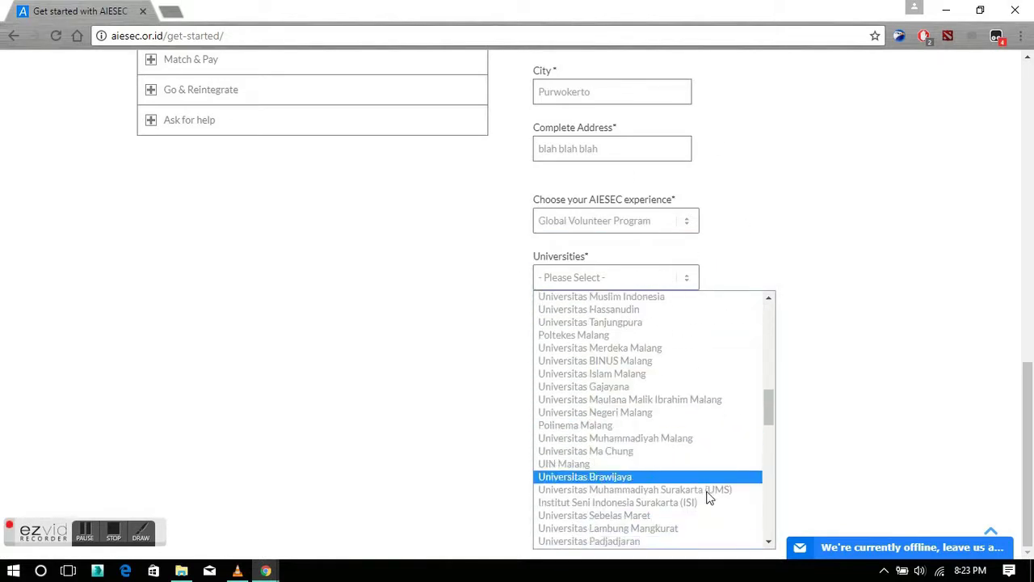
{"action": "scroll", "coordinate": [666, 452], "scroll_direction": "down", "scroll_amount": 4}
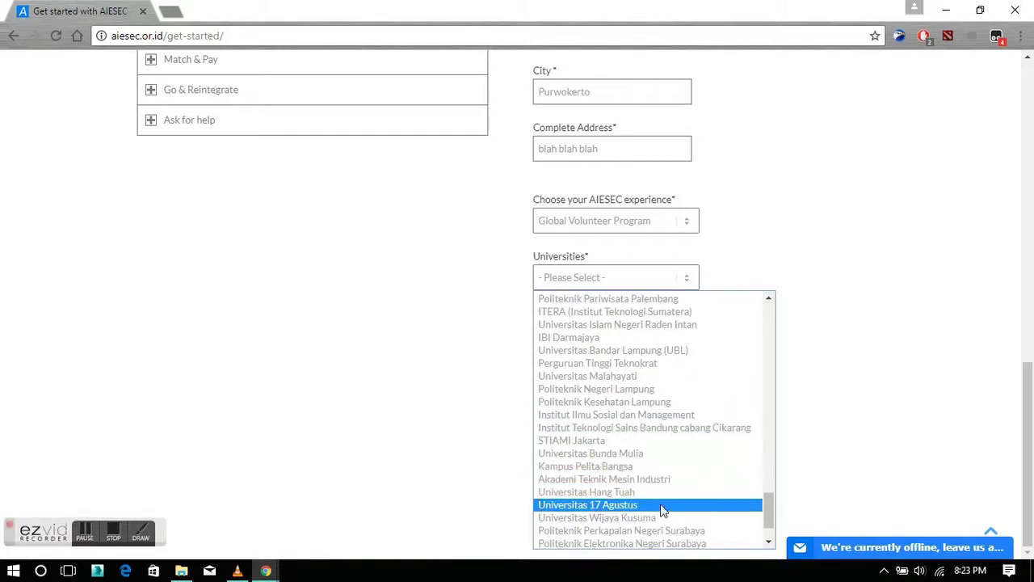
{"action": "scroll", "coordinate": [656, 323], "scroll_direction": "up", "scroll_amount": 4}
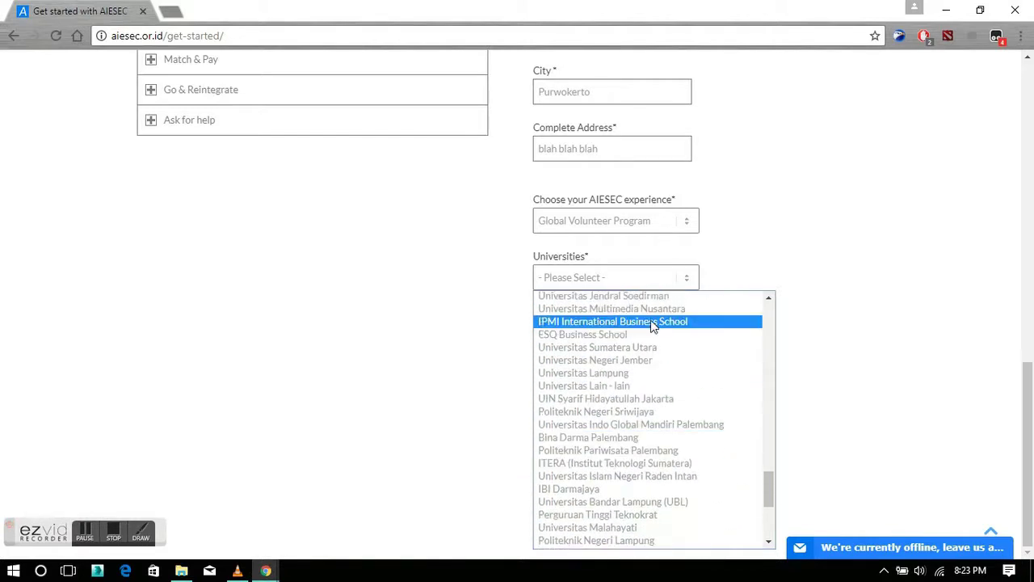
{"action": "scroll", "coordinate": [656, 324], "scroll_direction": "up", "scroll_amount": 4}
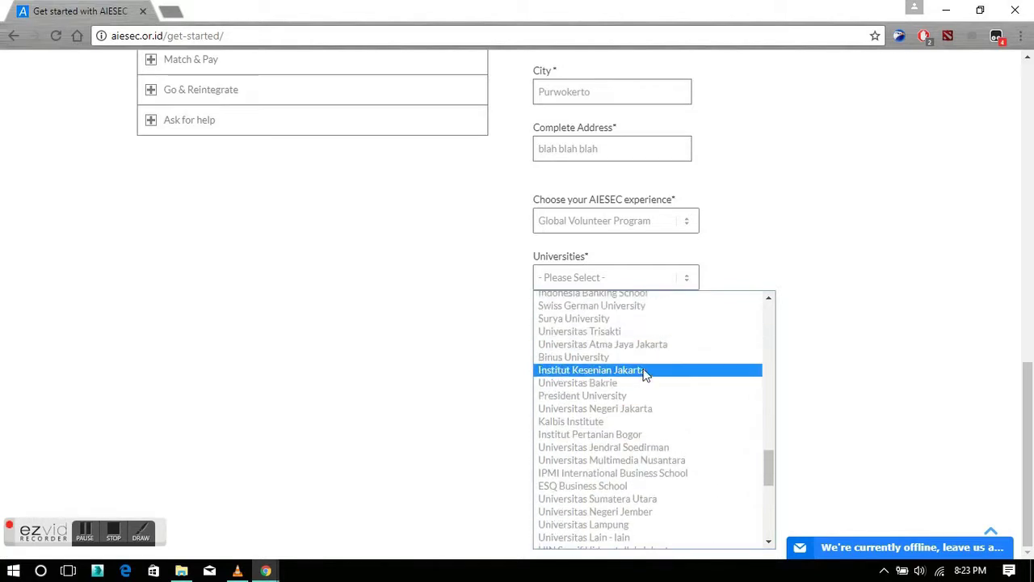
{"action": "left_click", "coordinate": [656, 447]}
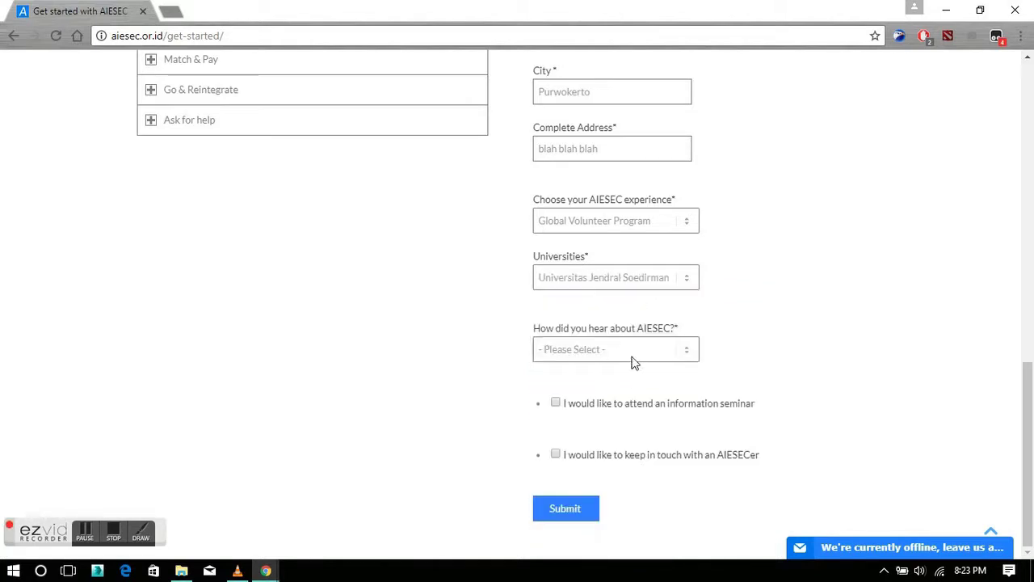
Answer 'From Instagram / Social media platform', opt into the seminar and AIESECer contact, and submit.
{"action": "left_click", "coordinate": [633, 358]}
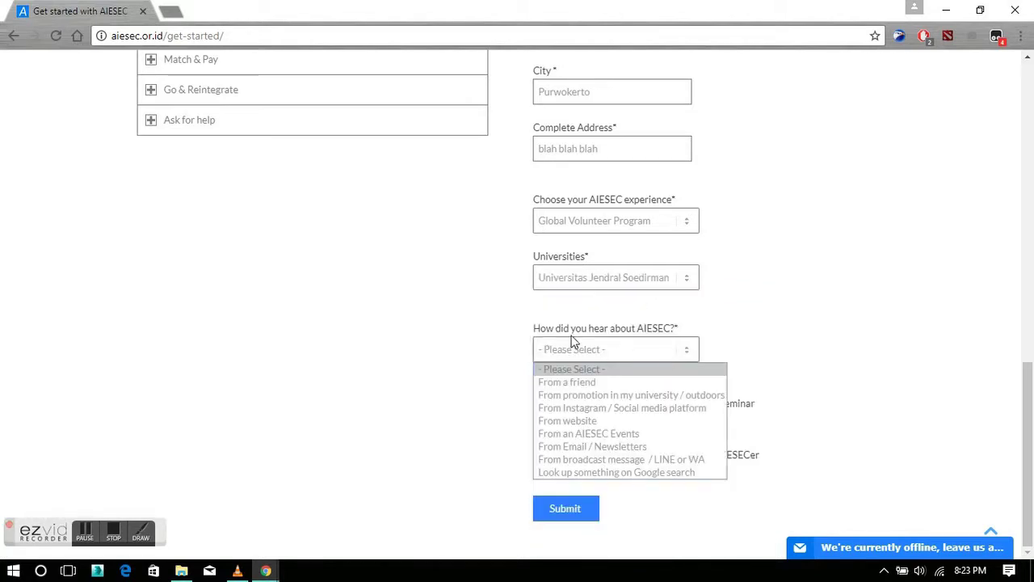
{"action": "left_click", "coordinate": [651, 410]}
{"action": "left_click", "coordinate": [555, 404]}
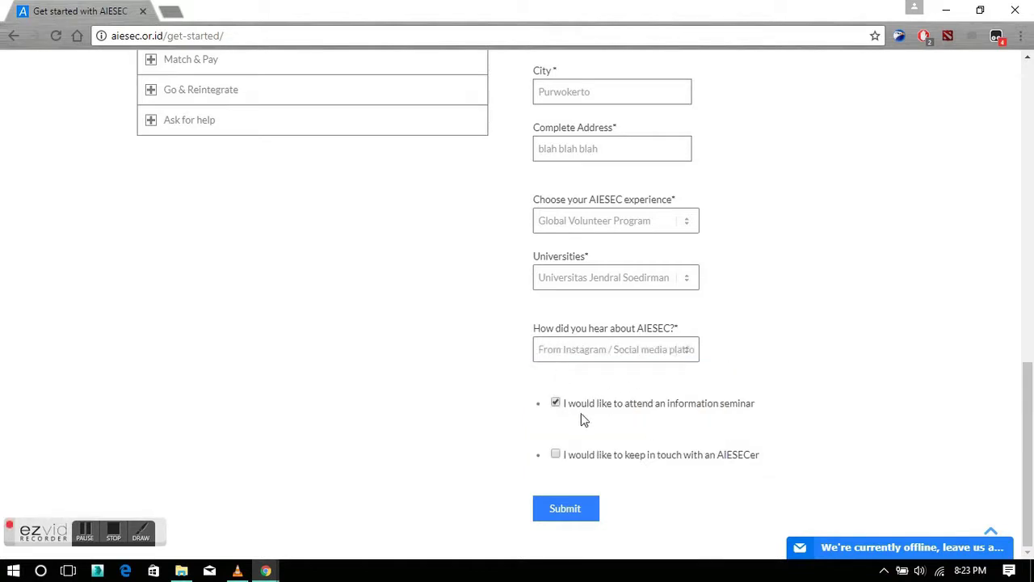
{"action": "left_click", "coordinate": [556, 455]}
{"action": "left_click", "coordinate": [539, 509]}
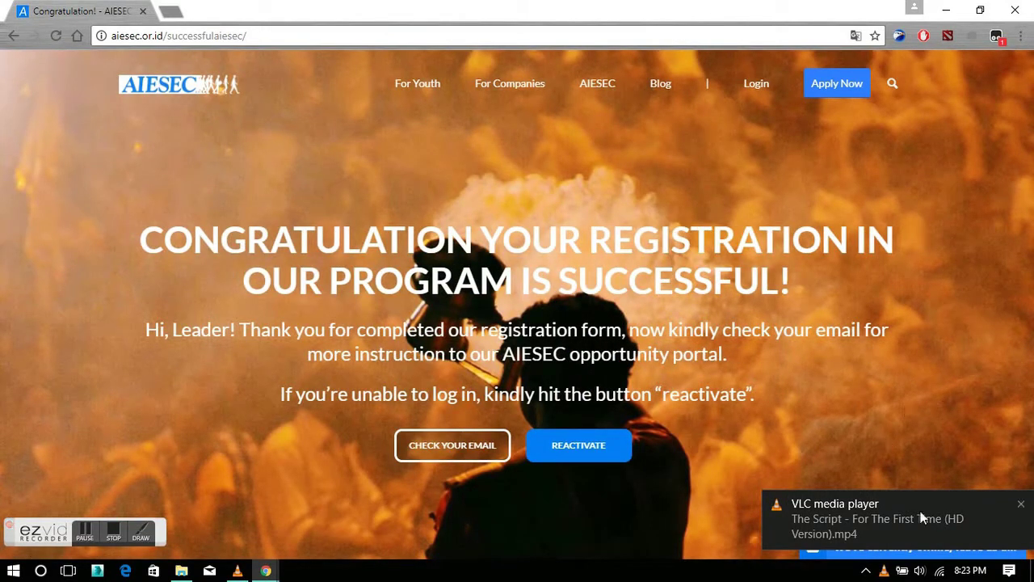
Dismiss the VLC notification and switch to the other Chrome window.
{"action": "left_click", "coordinate": [1020, 504]}
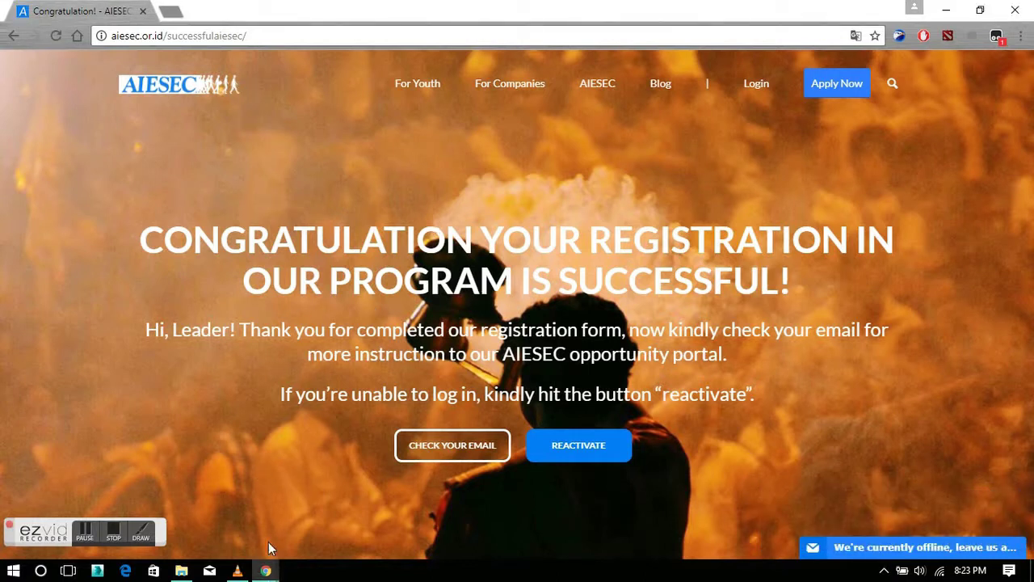
{"action": "left_click", "coordinate": [266, 571]}
Reload the Gmail inbox and open the new Welcome to AIESEC email.
{"action": "left_click", "coordinate": [182, 497]}
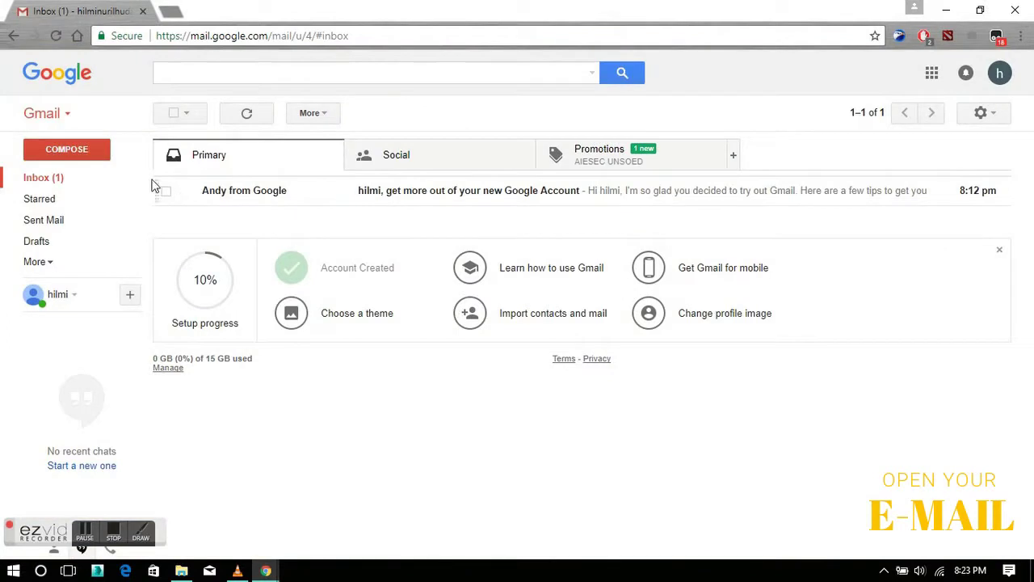
{"action": "left_click", "coordinate": [56, 36]}
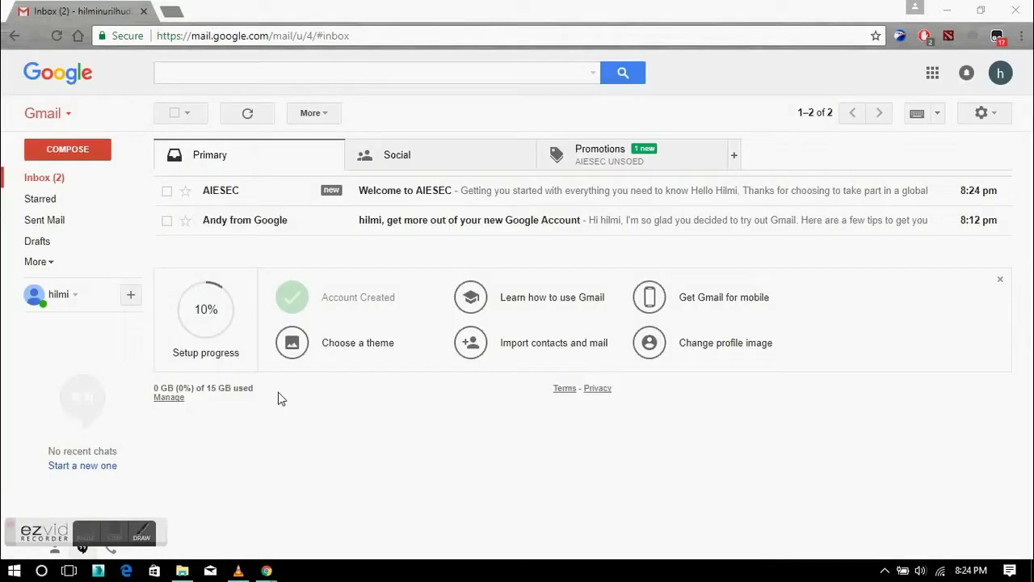
{"action": "left_click", "coordinate": [366, 196]}
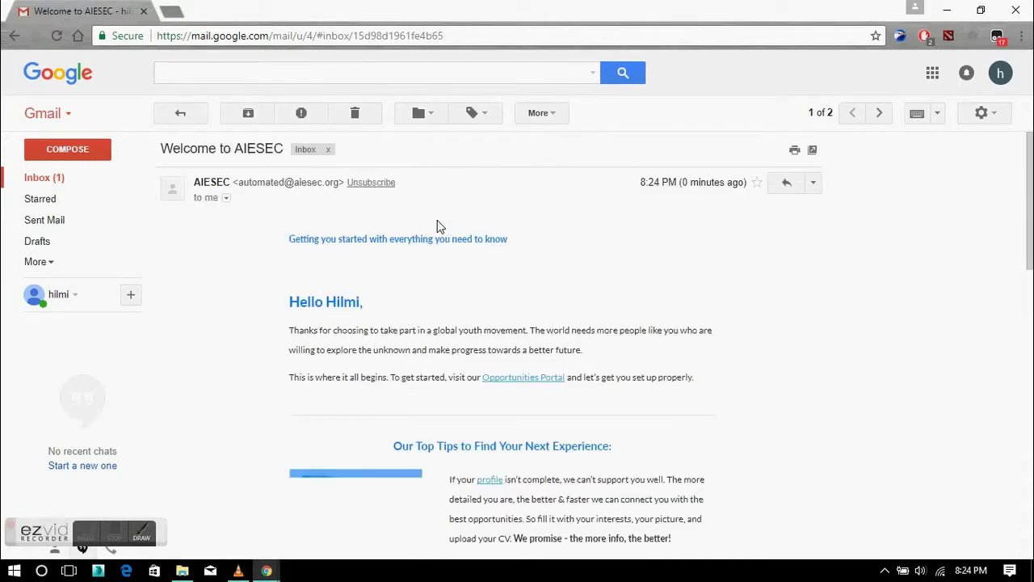
Follow the email's Opportunities Portal link to aiesec.org.
{"action": "scroll", "coordinate": [452, 323], "scroll_direction": "down", "scroll_amount": 2}
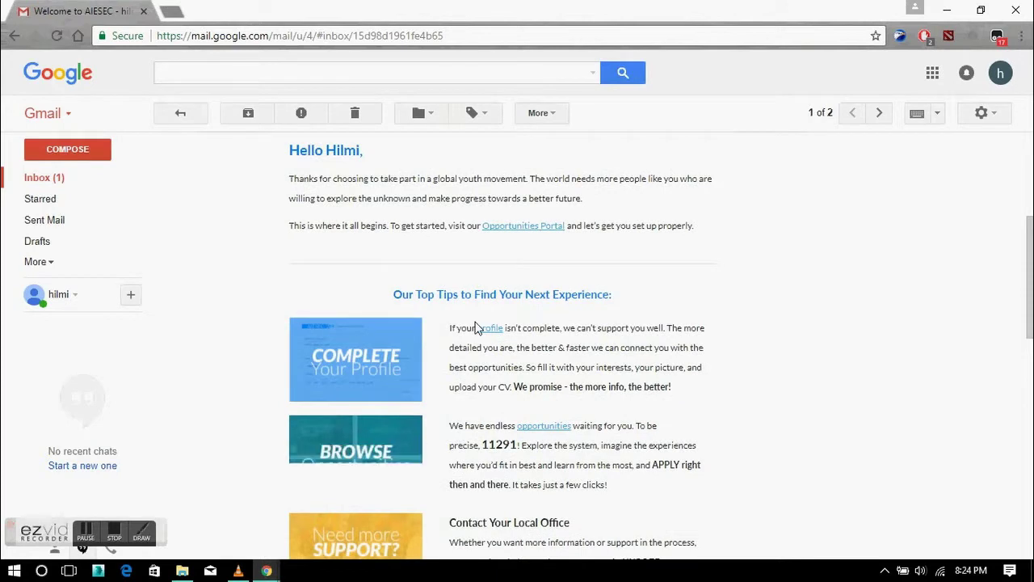
{"action": "left_click", "coordinate": [525, 228]}
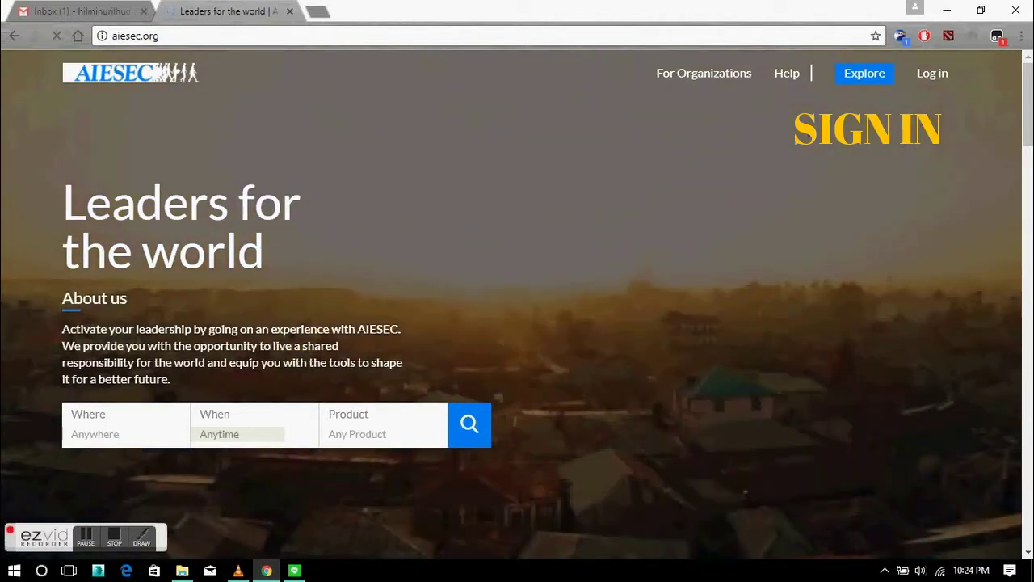
Sign in to the AIESEC account using the autofilled email and password.
{"action": "left_click", "coordinate": [932, 72]}
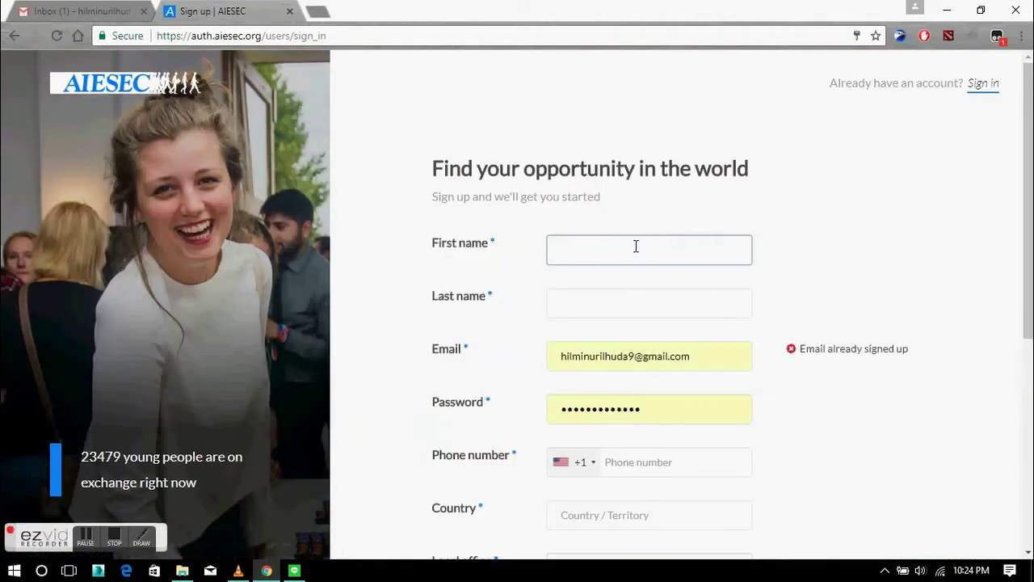
{"action": "left_click", "coordinate": [983, 84]}
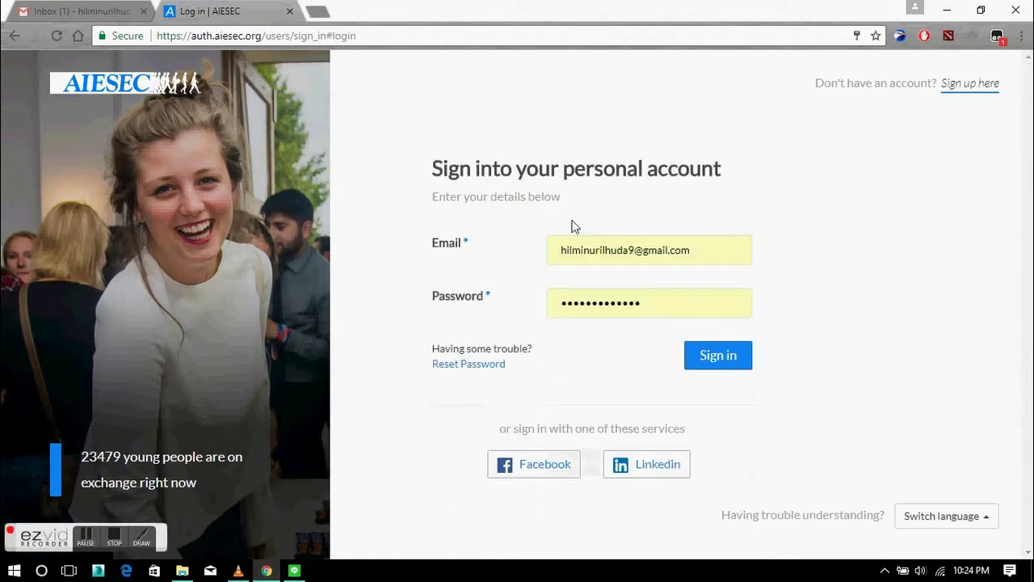
{"action": "left_click", "coordinate": [635, 250]}
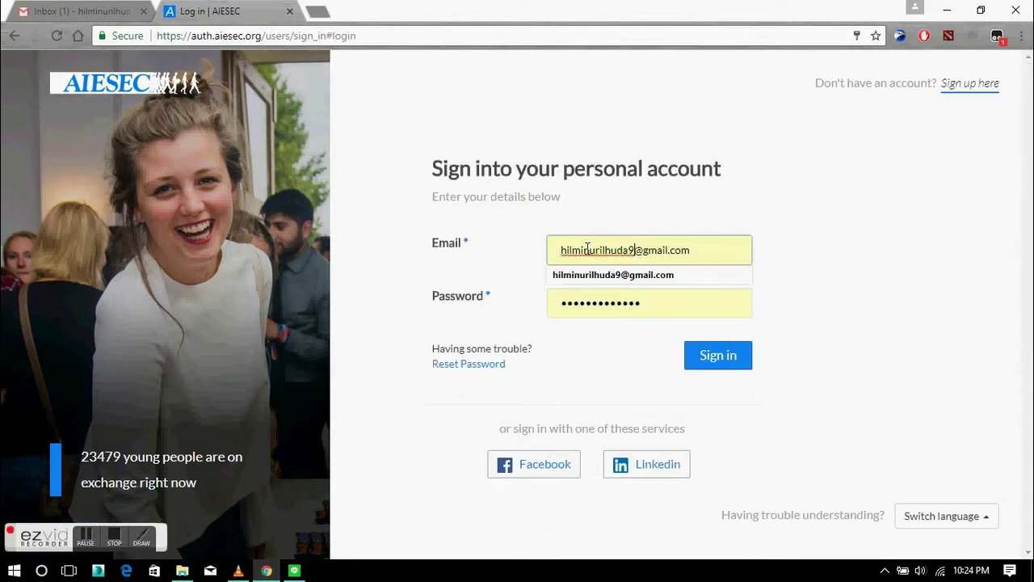
{"action": "left_click", "coordinate": [608, 306]}
{"action": "left_click", "coordinate": [727, 367]}
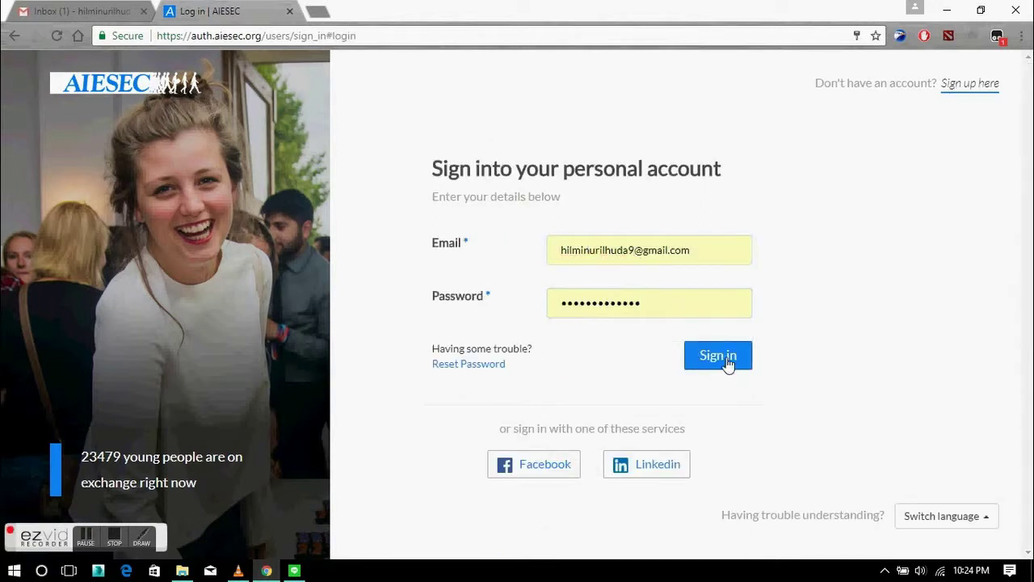
{"action": "left_click", "coordinate": [718, 370]}
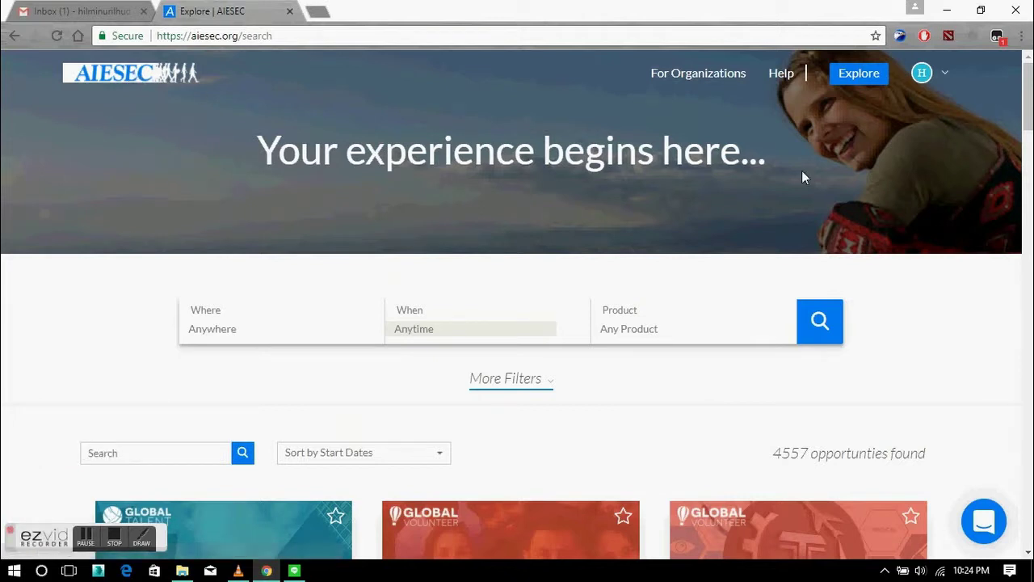
Find and open Lares Softech's Project Marketing and Management opportunity in New Delhi.
{"action": "scroll", "coordinate": [803, 173], "scroll_direction": "down", "scroll_amount": 2}
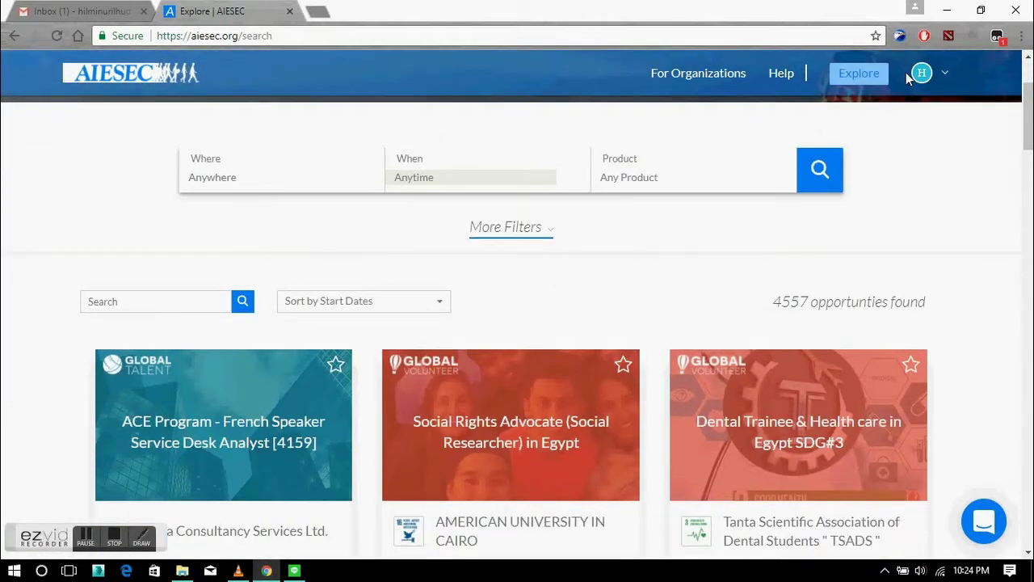
{"action": "scroll", "coordinate": [725, 139], "scroll_direction": "down", "scroll_amount": 3}
{"action": "scroll", "coordinate": [896, 361], "scroll_direction": "down", "scroll_amount": 1}
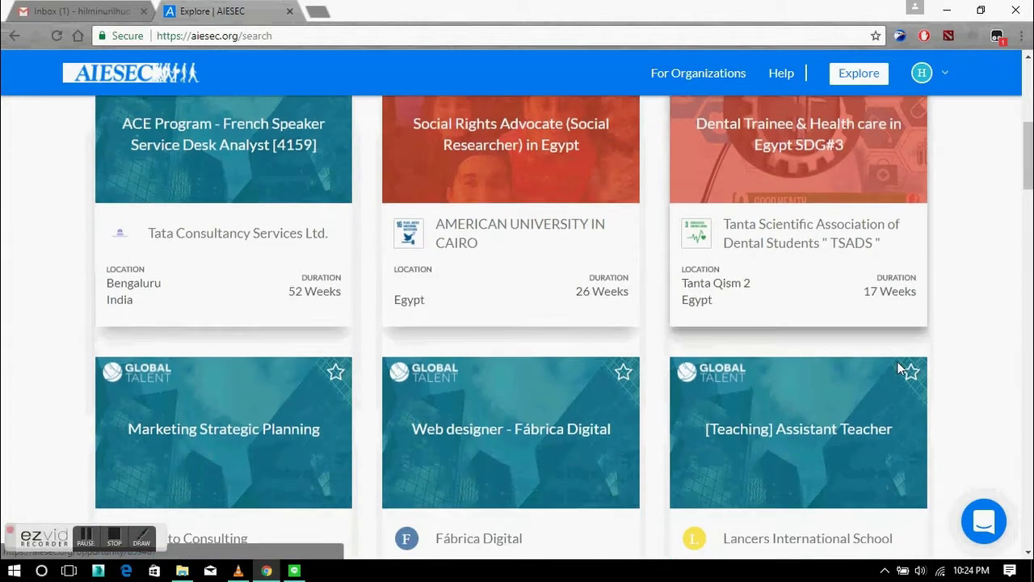
{"action": "scroll", "coordinate": [643, 302], "scroll_direction": "down", "scroll_amount": 3}
{"action": "scroll", "coordinate": [685, 304], "scroll_direction": "down", "scroll_amount": 3}
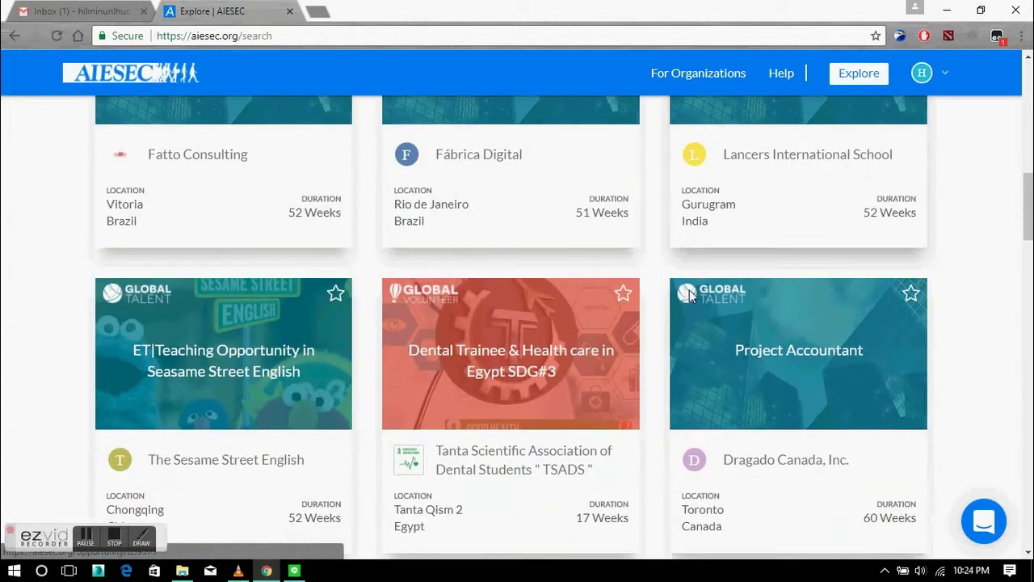
{"action": "scroll", "coordinate": [697, 302], "scroll_direction": "down", "scroll_amount": 2}
{"action": "scroll", "coordinate": [837, 304], "scroll_direction": "down", "scroll_amount": 5}
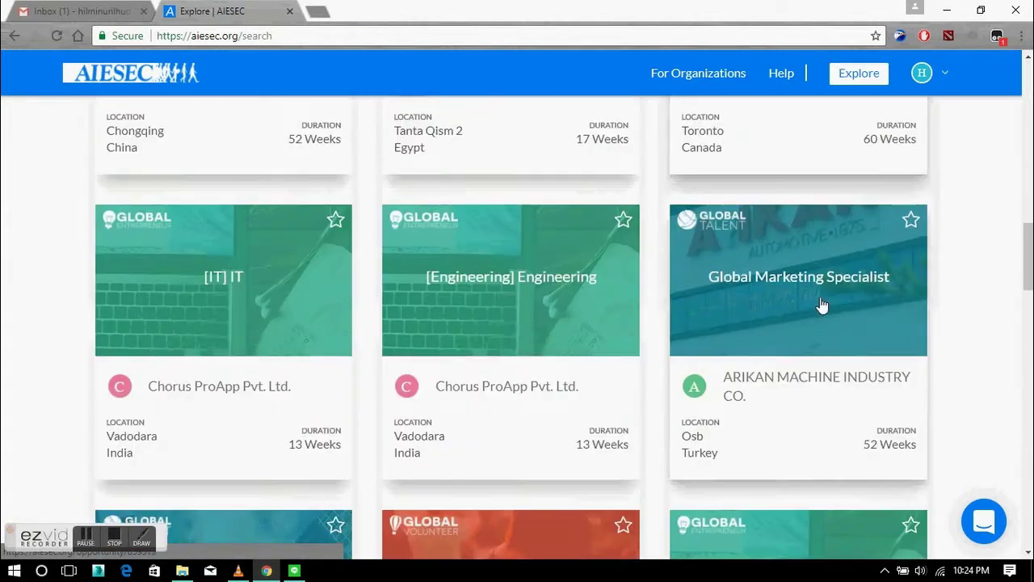
{"action": "scroll", "coordinate": [549, 259], "scroll_direction": "down", "scroll_amount": 2}
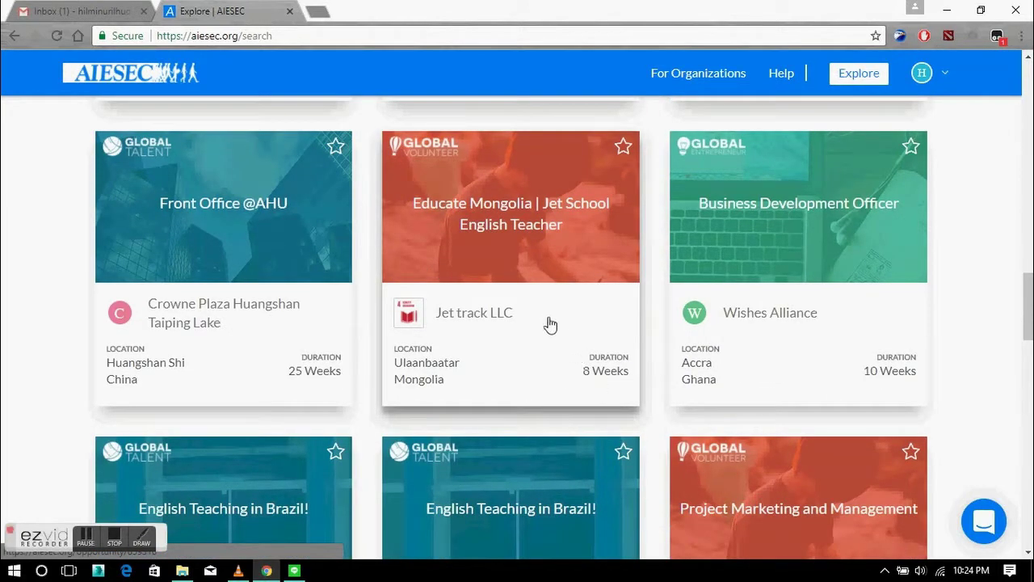
{"action": "scroll", "coordinate": [529, 267], "scroll_direction": "down", "scroll_amount": 1}
{"action": "scroll", "coordinate": [527, 227], "scroll_direction": "down", "scroll_amount": 1}
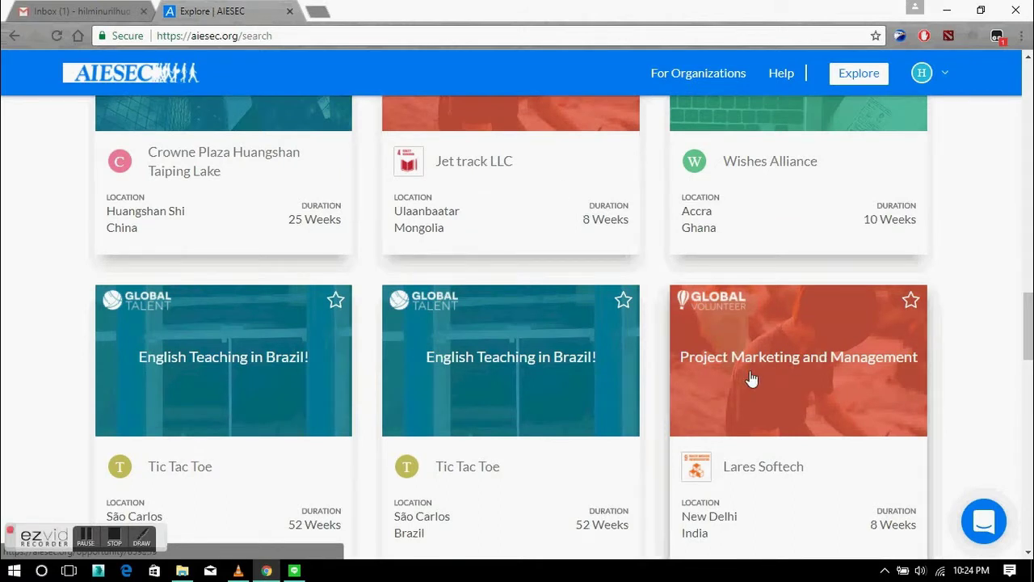
{"action": "scroll", "coordinate": [701, 344], "scroll_direction": "down", "scroll_amount": 2}
{"action": "scroll", "coordinate": [760, 329], "scroll_direction": "down", "scroll_amount": 2}
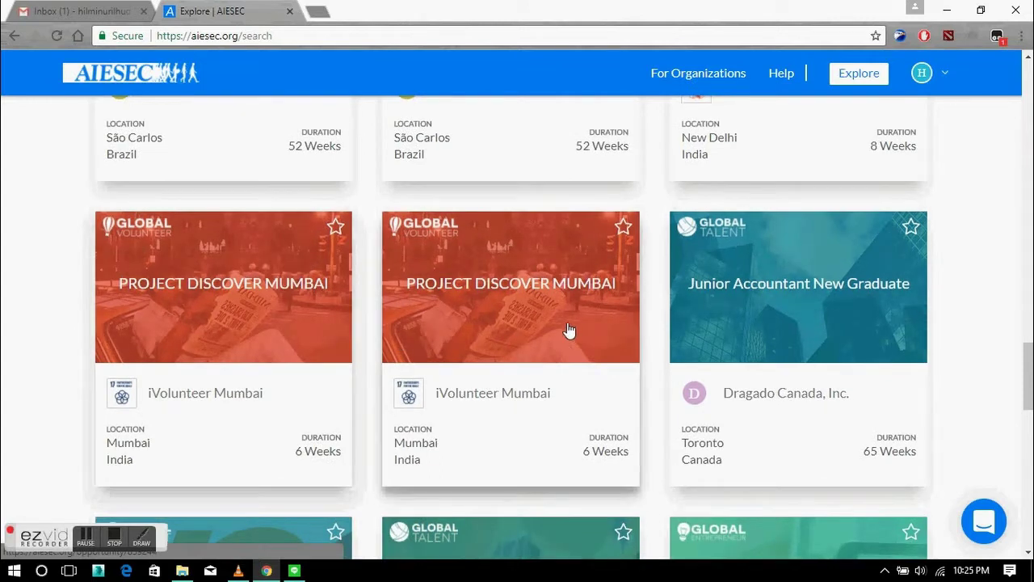
{"action": "scroll", "coordinate": [727, 266], "scroll_direction": "up", "scroll_amount": 2}
{"action": "scroll", "coordinate": [795, 253], "scroll_direction": "up", "scroll_amount": 1}
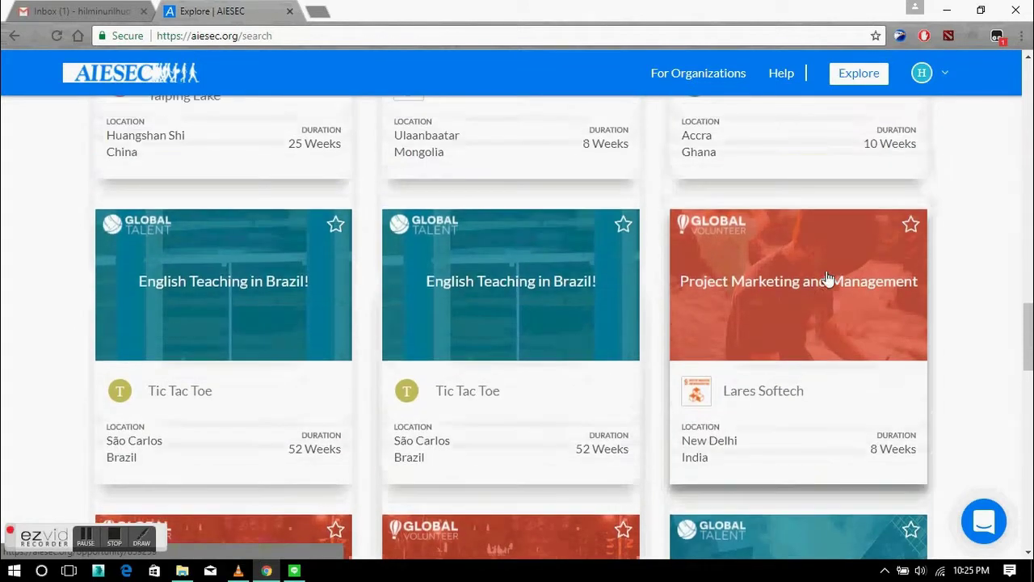
{"action": "left_click", "coordinate": [850, 317]}
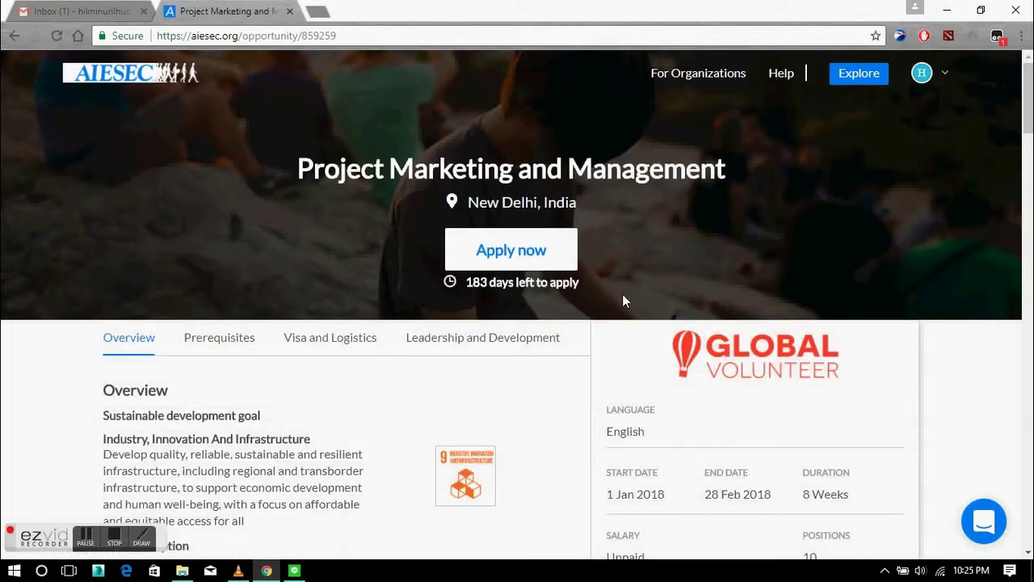
Review the opportunity details and start the application with Apply now.
{"action": "scroll", "coordinate": [741, 308], "scroll_direction": "down", "scroll_amount": 1}
{"action": "scroll", "coordinate": [741, 308], "scroll_direction": "down", "scroll_amount": 1}
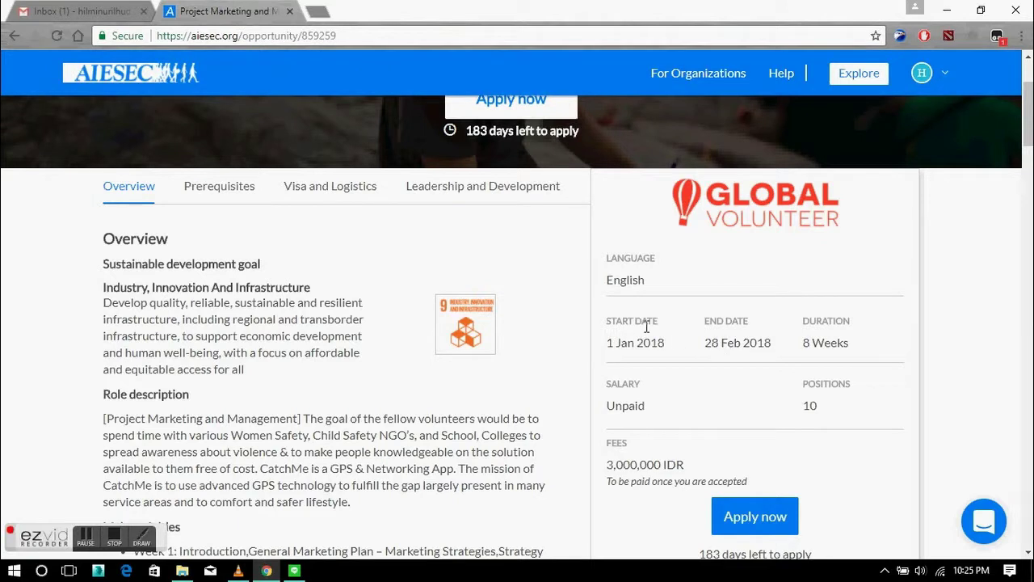
{"action": "scroll", "coordinate": [730, 379], "scroll_direction": "down", "scroll_amount": 1}
{"action": "left_click", "coordinate": [788, 457]}
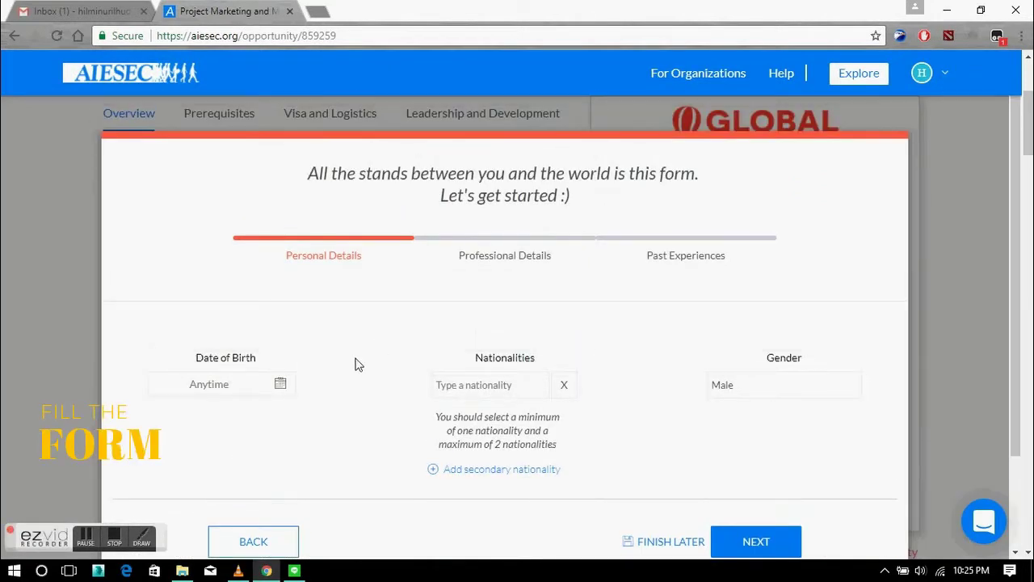
{"action": "scroll", "coordinate": [351, 364], "scroll_direction": "down", "scroll_amount": 2}
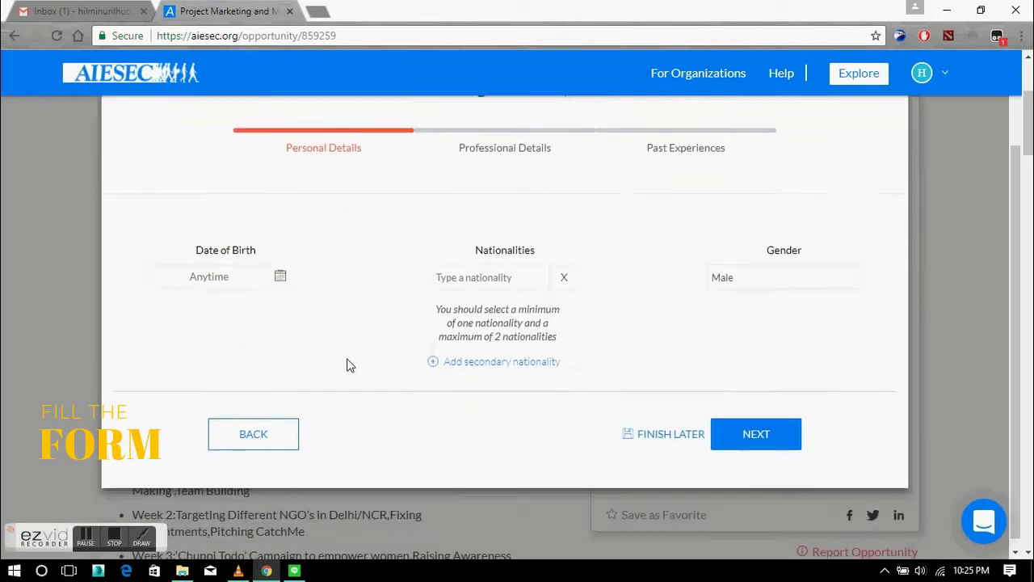
{"action": "left_click", "coordinate": [283, 270]}
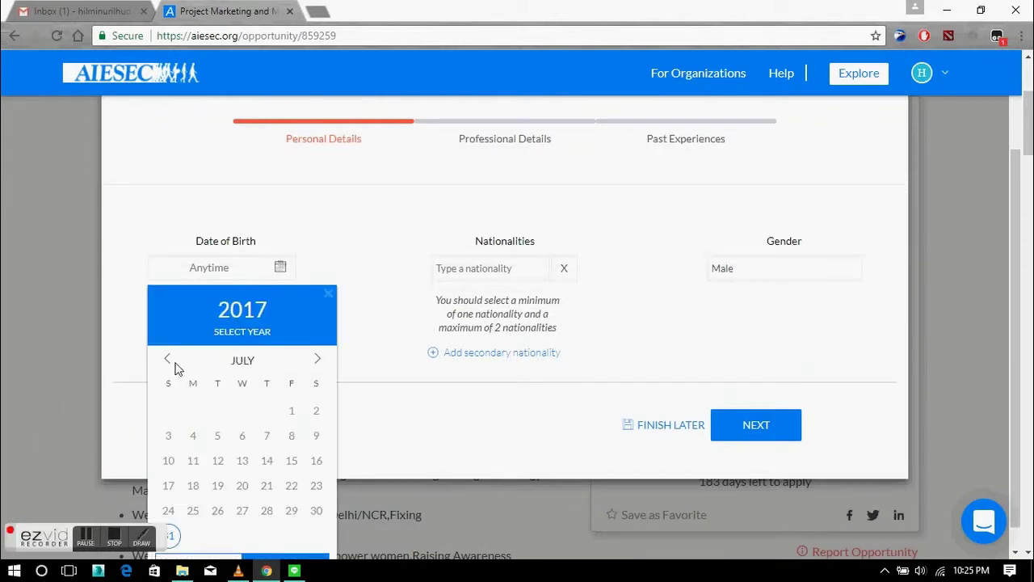
{"action": "left_click", "coordinate": [235, 332]}
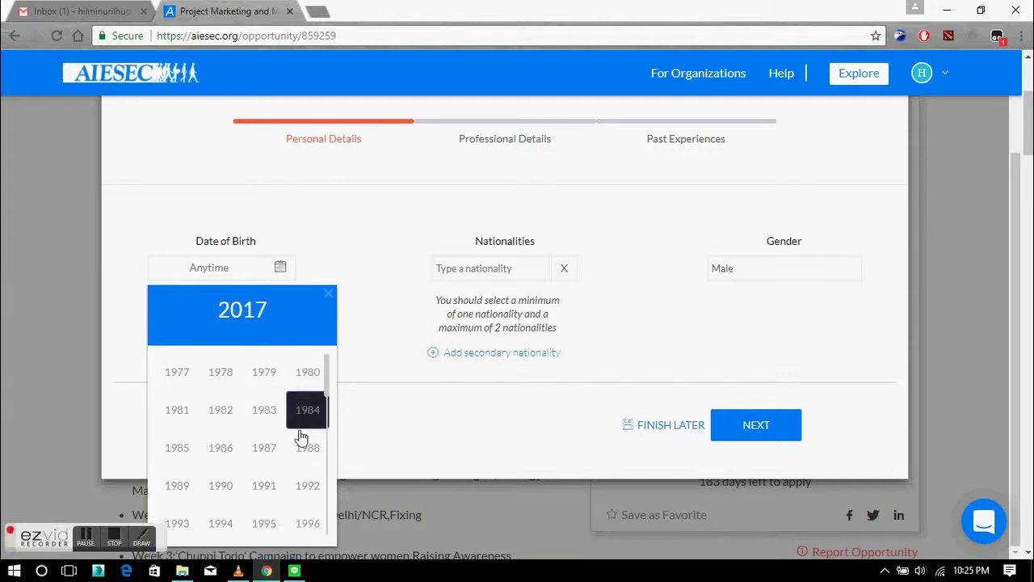
{"action": "scroll", "coordinate": [300, 464], "scroll_direction": "down", "scroll_amount": 1}
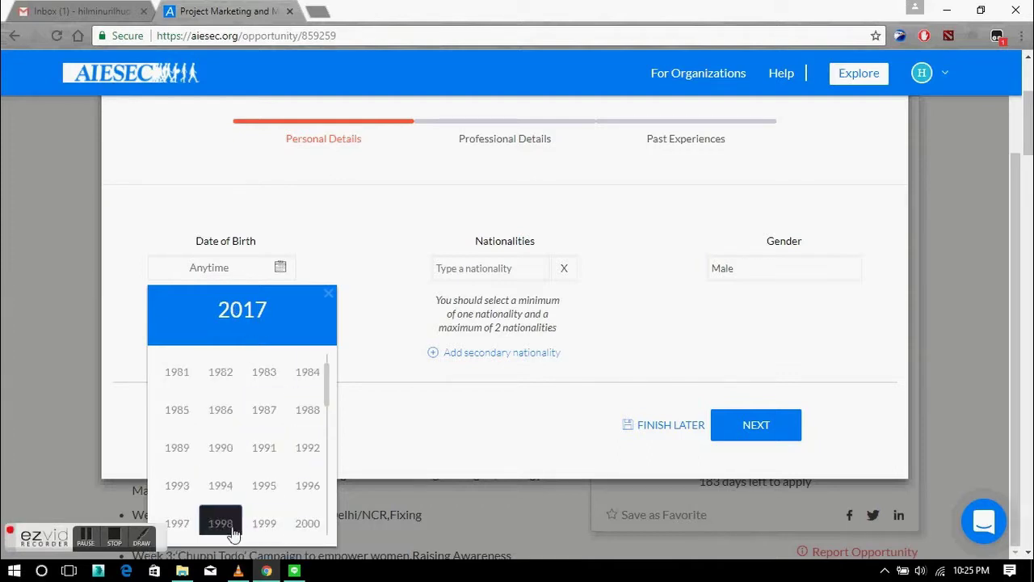
{"action": "left_click", "coordinate": [206, 527]}
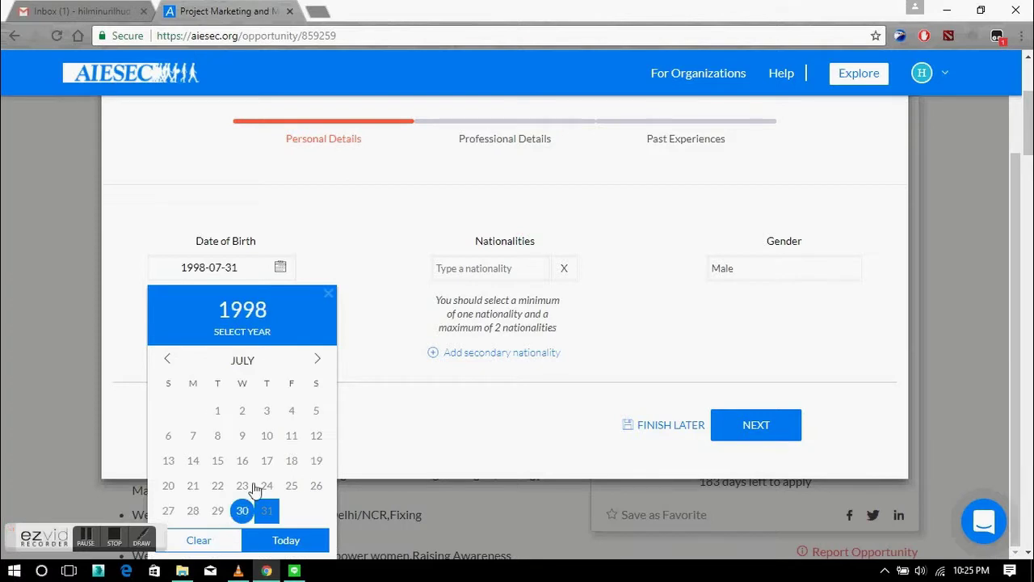
{"action": "left_click", "coordinate": [318, 363]}
{"action": "left_click", "coordinate": [319, 362]}
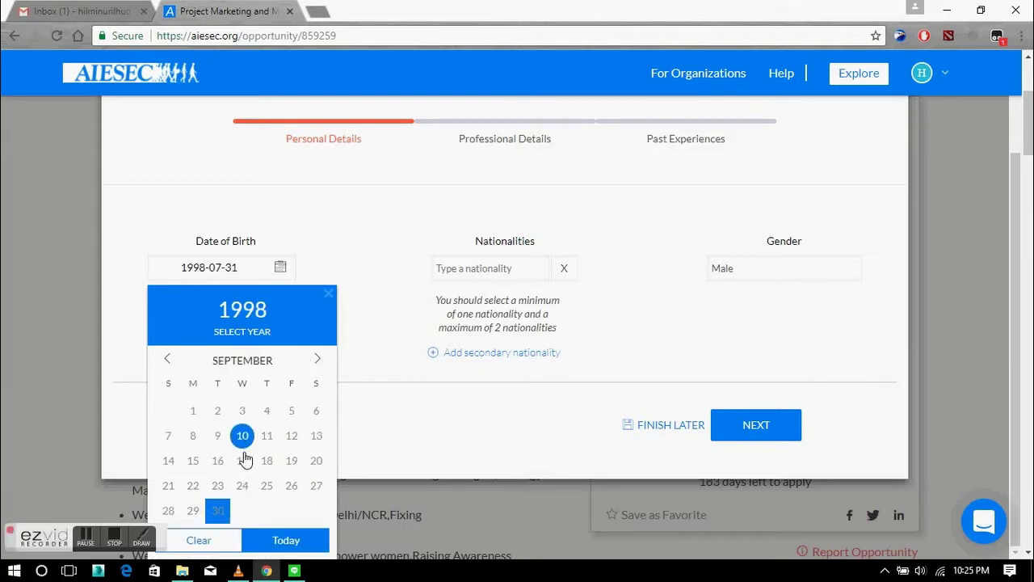
{"action": "left_click", "coordinate": [316, 461]}
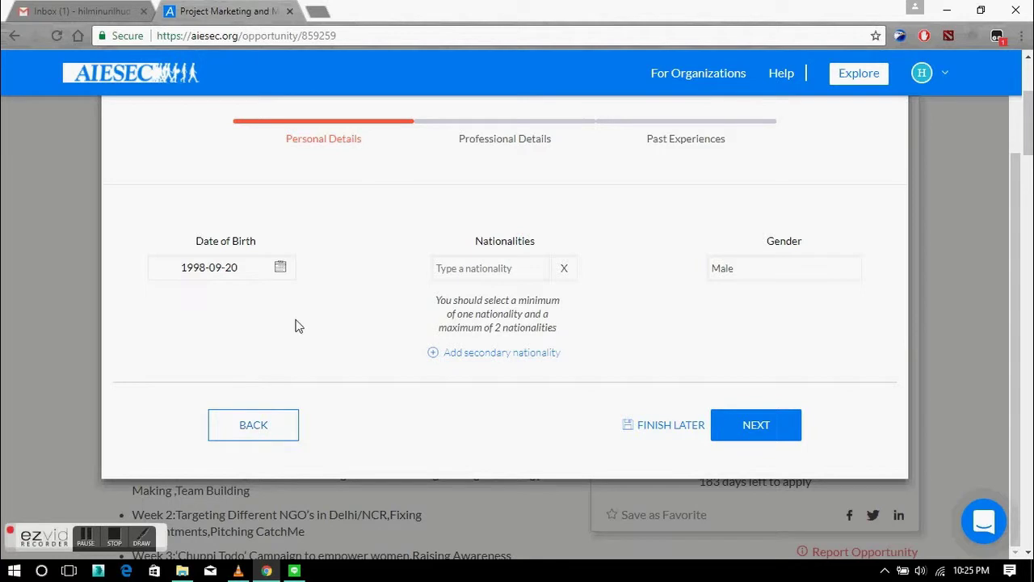
{"action": "scroll", "coordinate": [296, 309], "scroll_direction": "up", "scroll_amount": 1}
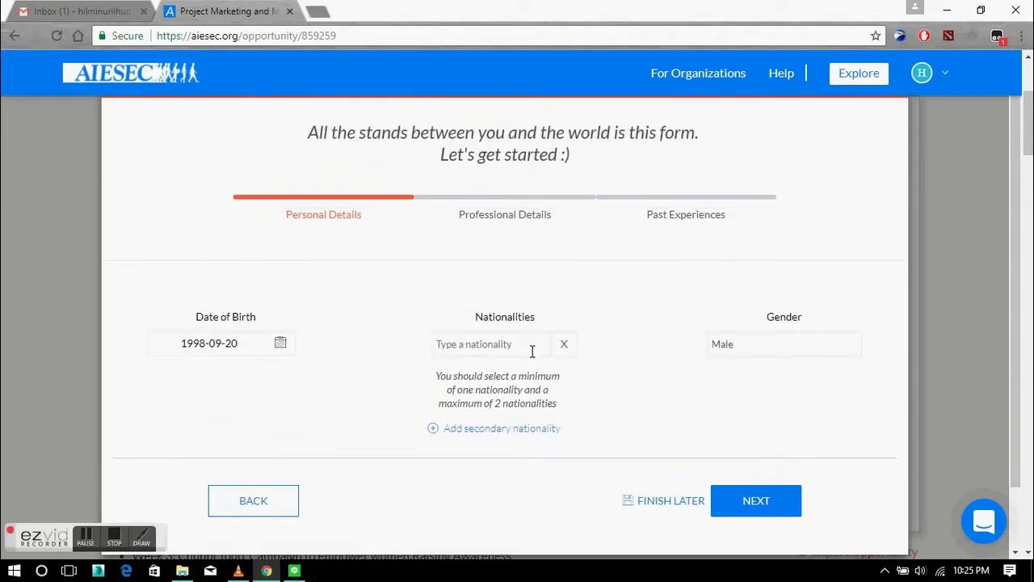
Choose Indonesia as nationality and Male as gender, then continue to professional details.
{"action": "left_click", "coordinate": [532, 349]}
{"action": "type", "text": "indo"}
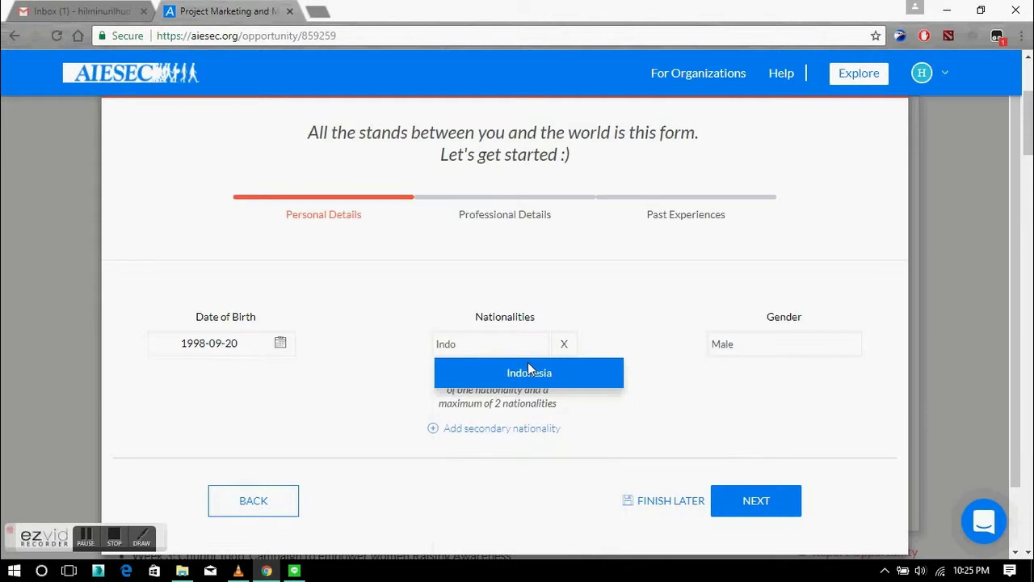
{"action": "left_click", "coordinate": [528, 370]}
{"action": "left_click", "coordinate": [764, 344]}
{"action": "left_click", "coordinate": [748, 387]}
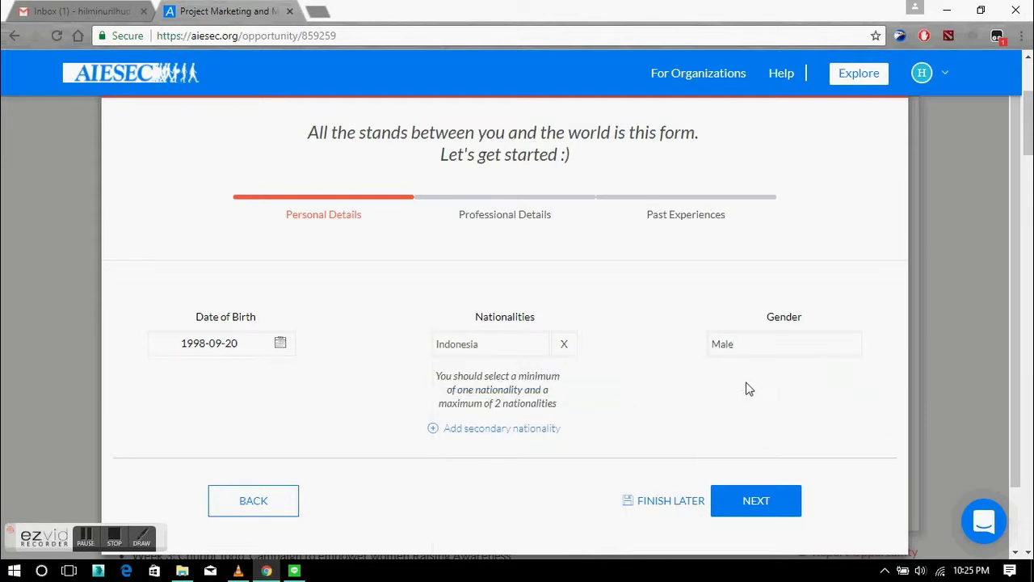
{"action": "scroll", "coordinate": [612, 461], "scroll_direction": "down", "scroll_amount": 1}
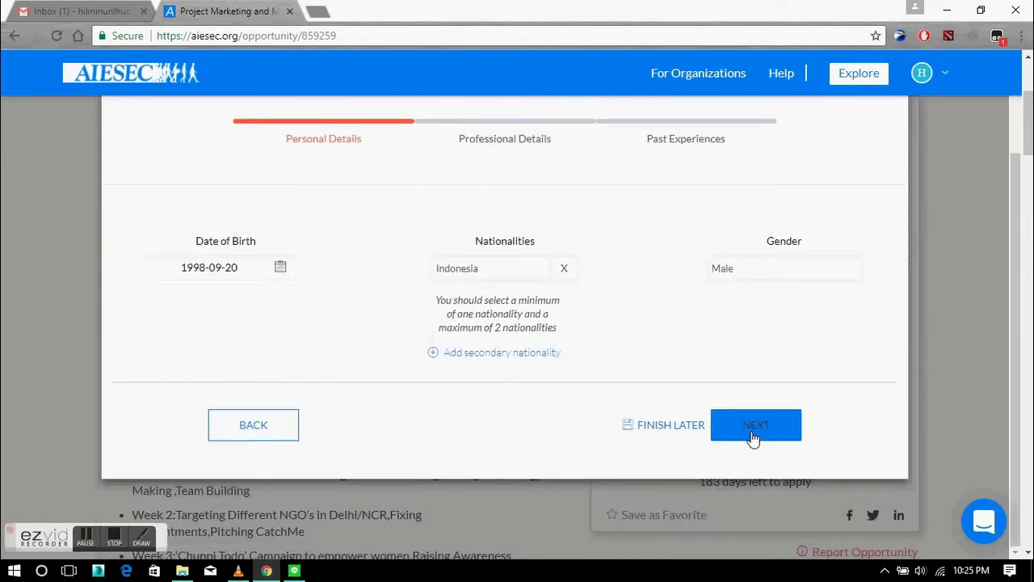
{"action": "left_click", "coordinate": [751, 438]}
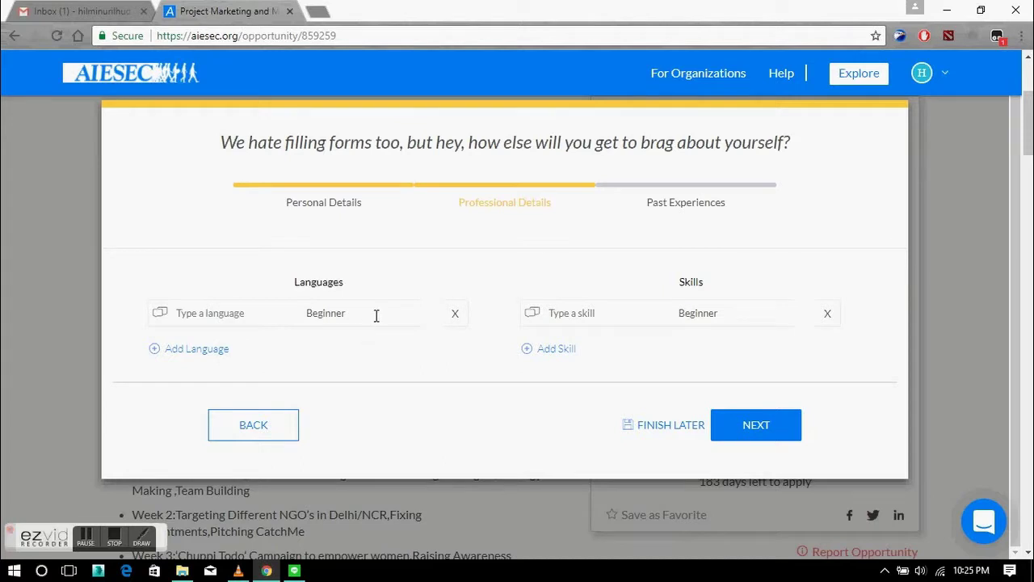
Add English as a language at Intermediate proficiency.
{"action": "left_click", "coordinate": [376, 315]}
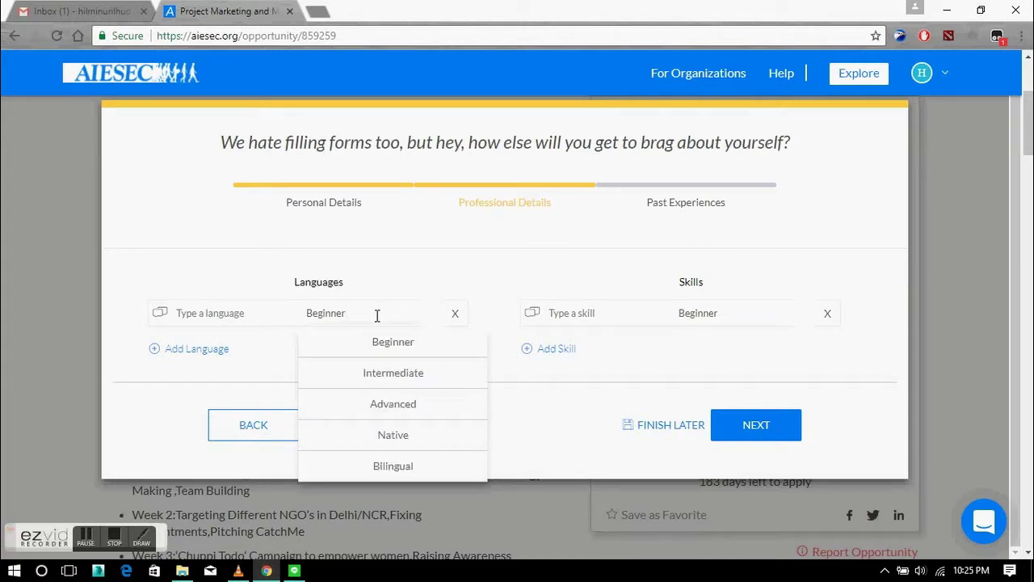
{"action": "left_click", "coordinate": [358, 376]}
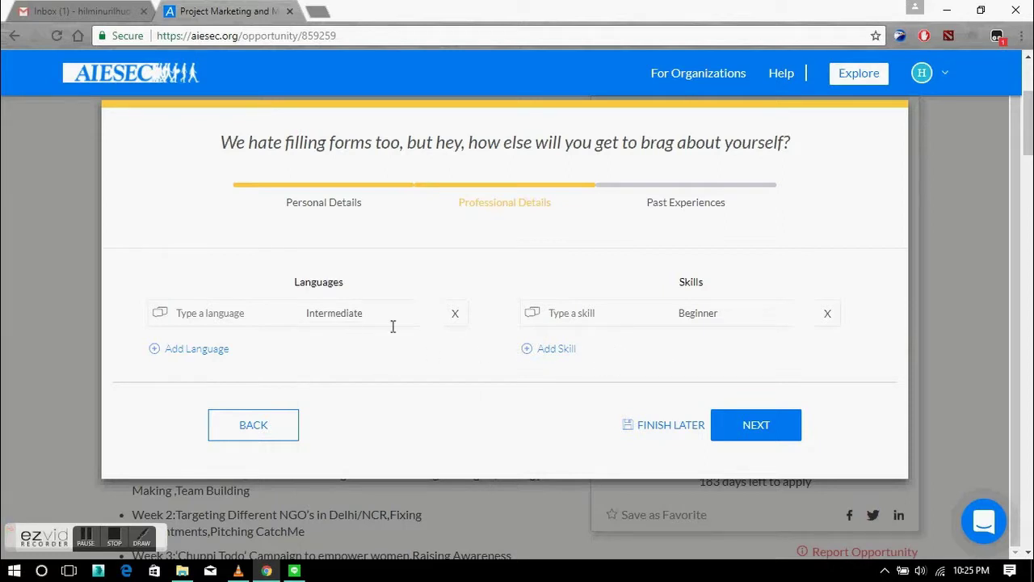
{"action": "left_click", "coordinate": [221, 314]}
{"action": "scroll", "coordinate": [299, 424], "scroll_direction": "down", "scroll_amount": 2}
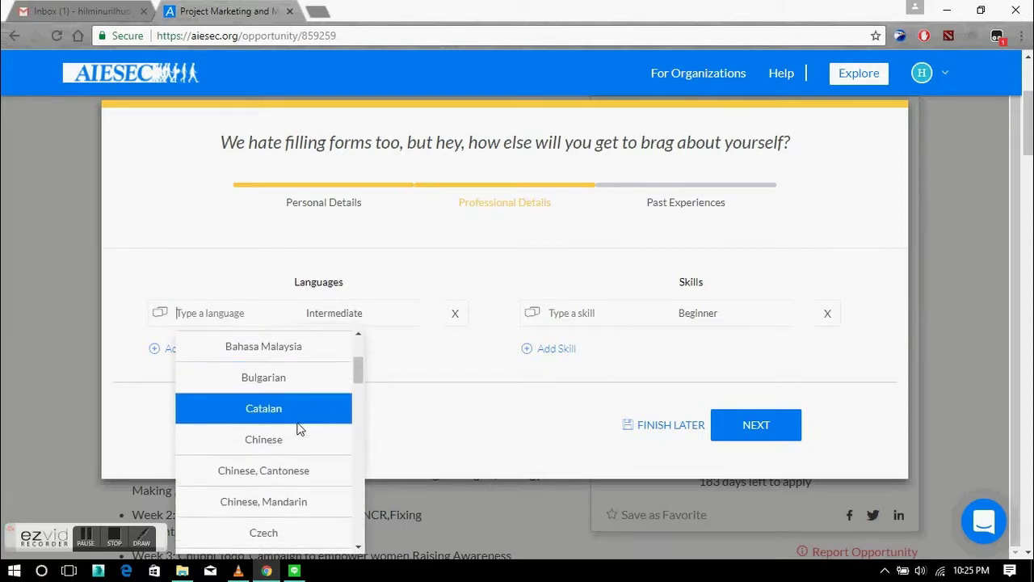
{"action": "scroll", "coordinate": [297, 427], "scroll_direction": "down", "scroll_amount": 3}
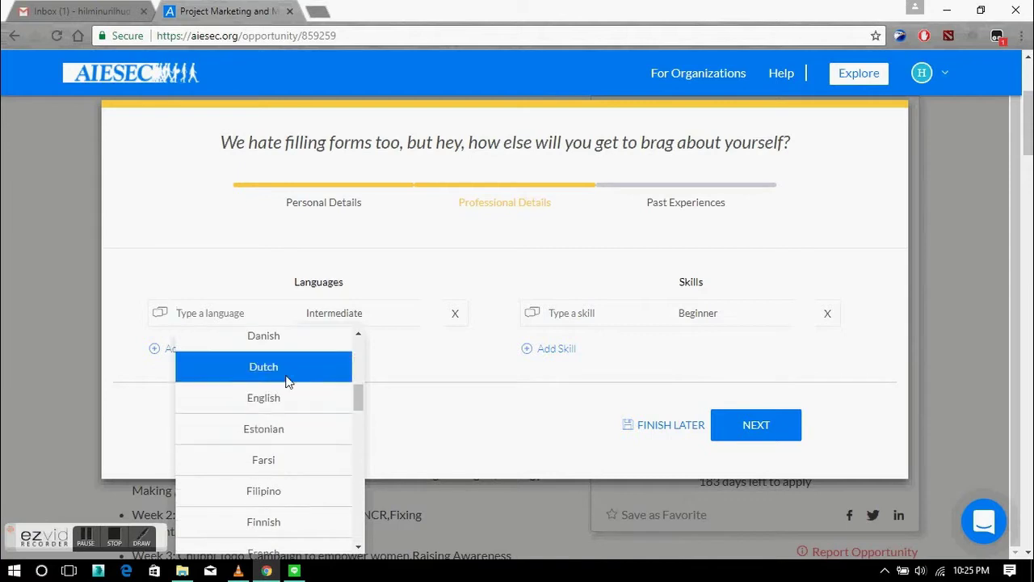
{"action": "left_click", "coordinate": [288, 397]}
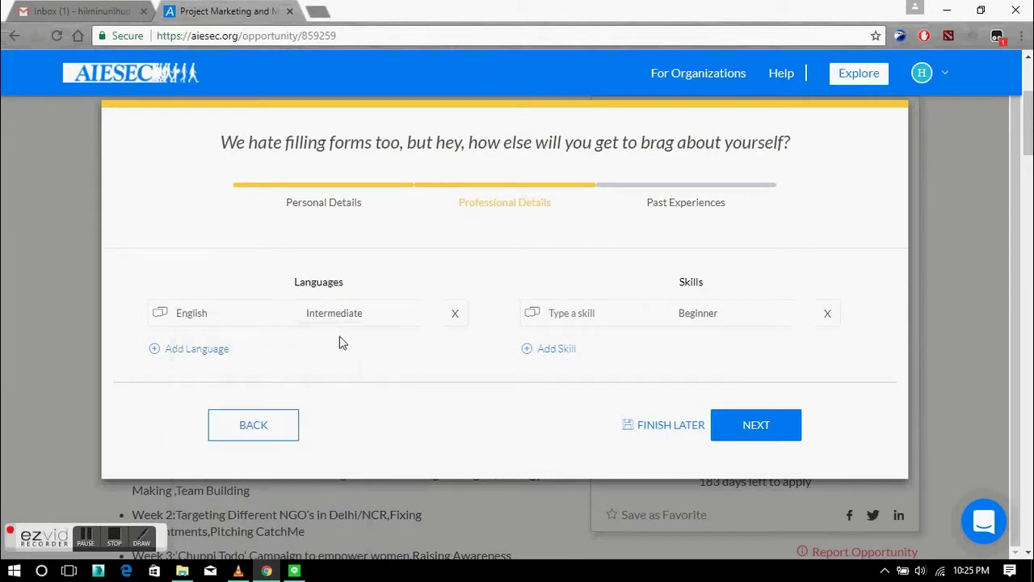
Add the skill Corel Draw at Intermediate level and continue to the Past Experiences form.
{"action": "left_click", "coordinate": [586, 311]}
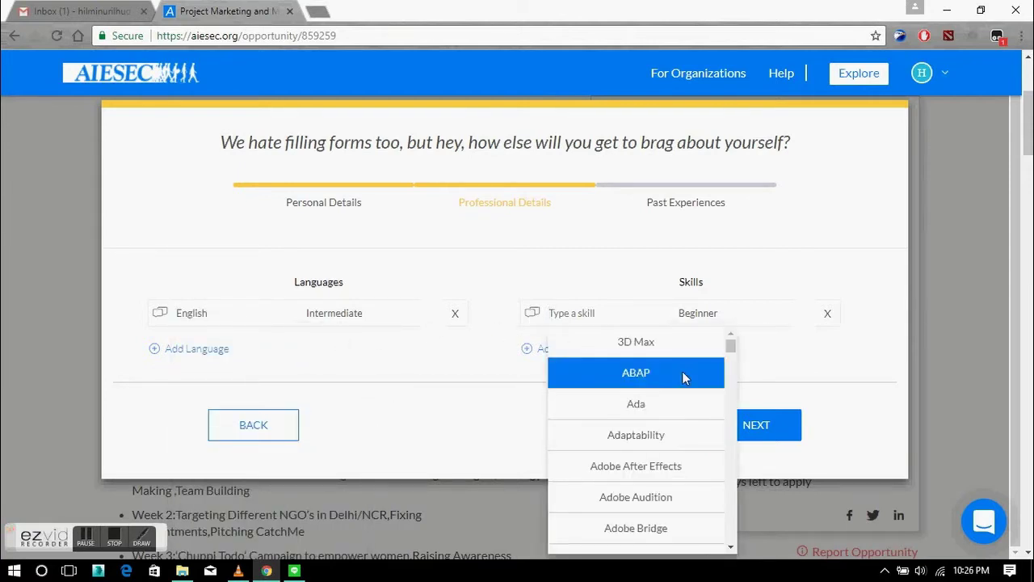
{"action": "scroll", "coordinate": [666, 444], "scroll_direction": "down", "scroll_amount": 1}
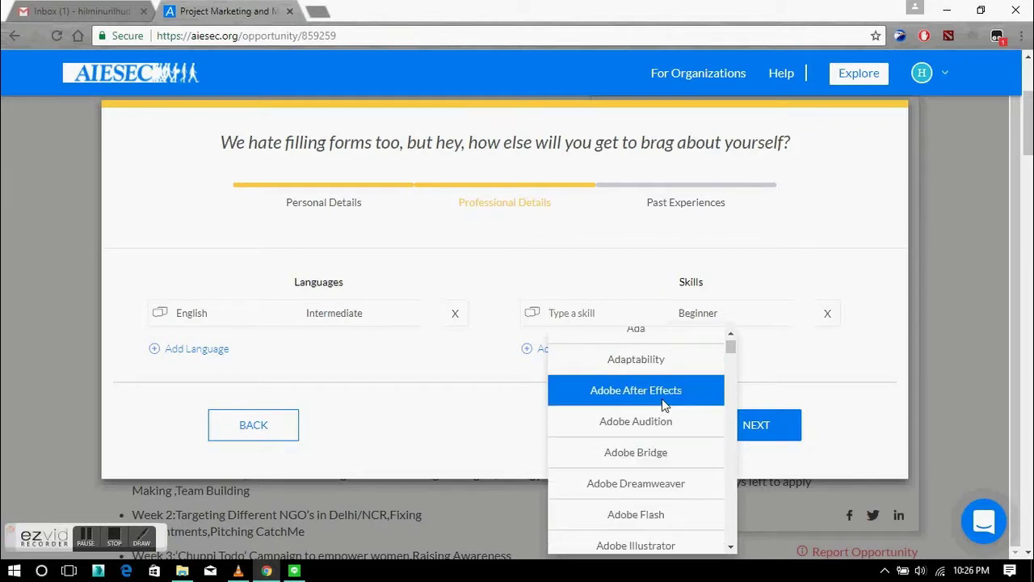
{"action": "scroll", "coordinate": [664, 447], "scroll_direction": "down", "scroll_amount": 3}
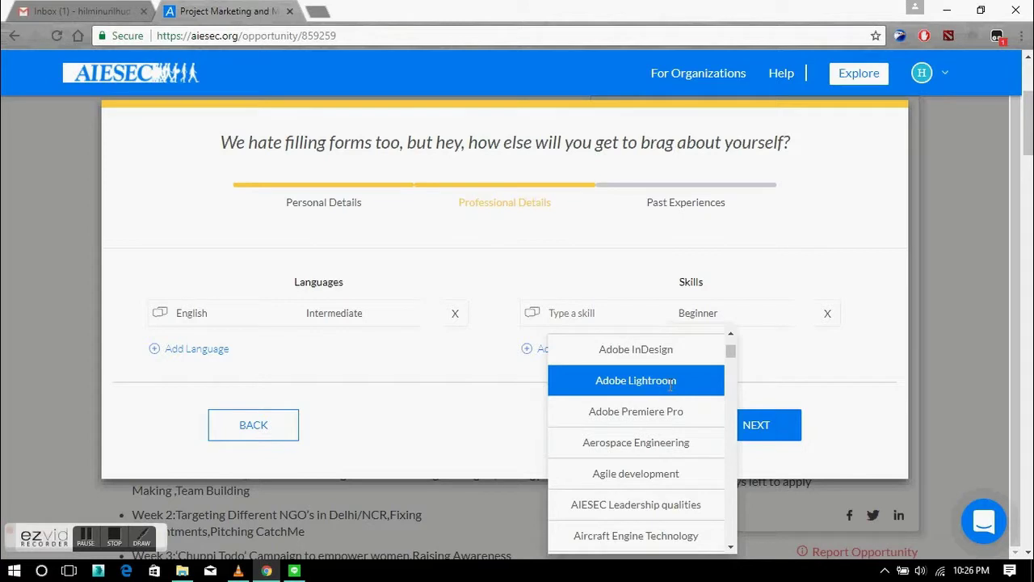
{"action": "scroll", "coordinate": [650, 402], "scroll_direction": "down", "scroll_amount": 5}
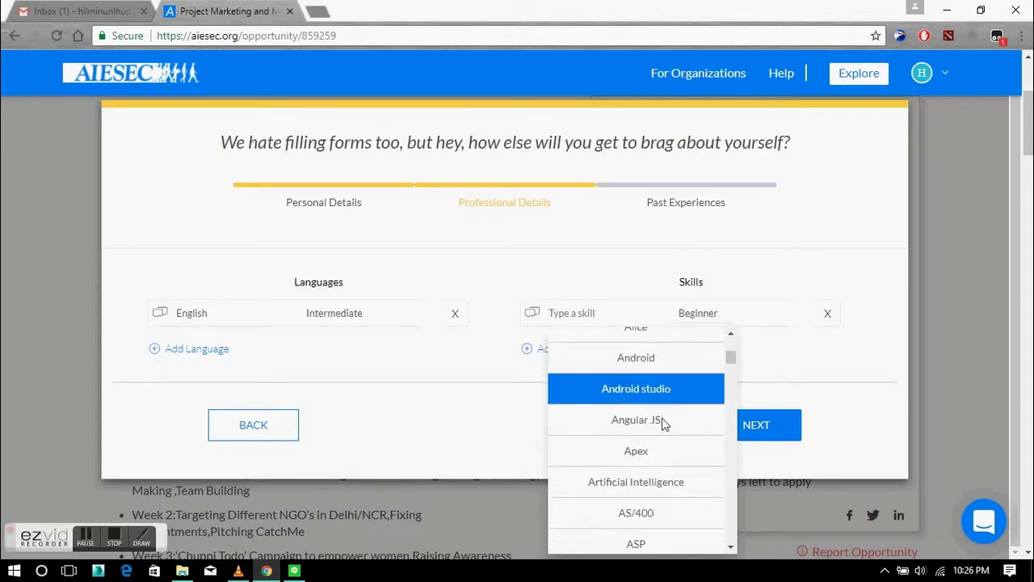
{"action": "scroll", "coordinate": [640, 436], "scroll_direction": "down", "scroll_amount": 6}
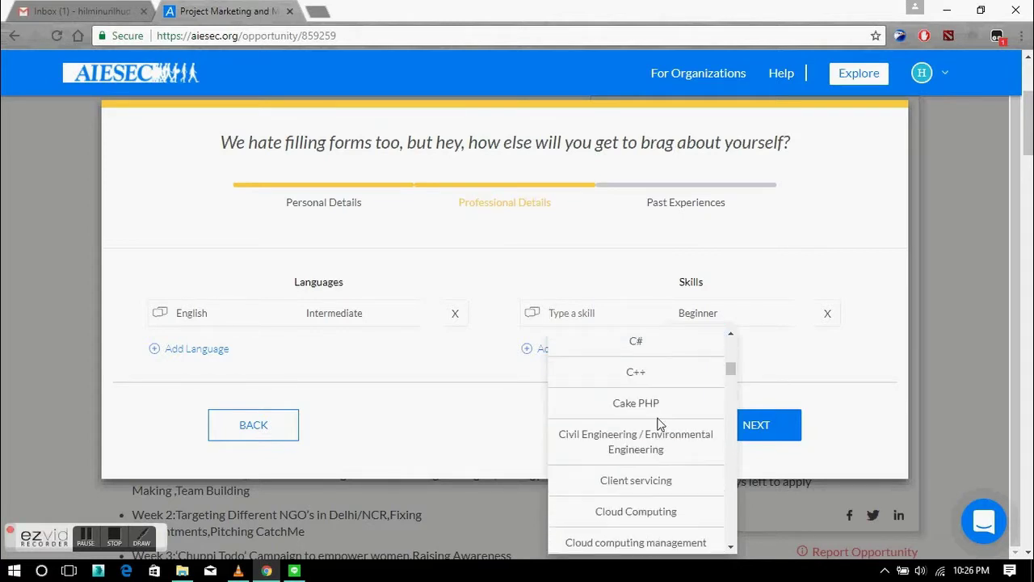
{"action": "scroll", "coordinate": [654, 449], "scroll_direction": "down", "scroll_amount": 3}
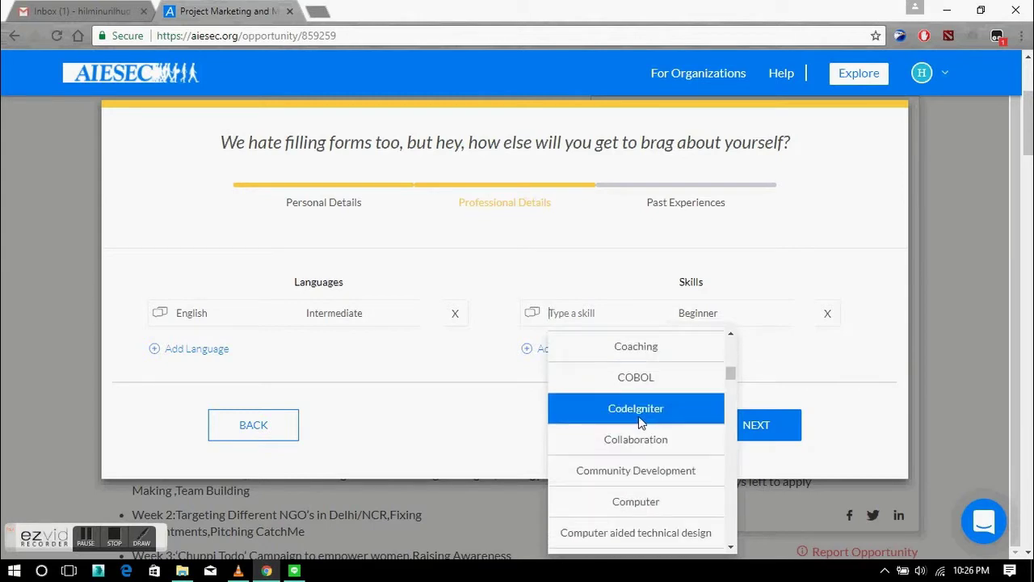
{"action": "scroll", "coordinate": [656, 460], "scroll_direction": "down", "scroll_amount": 6}
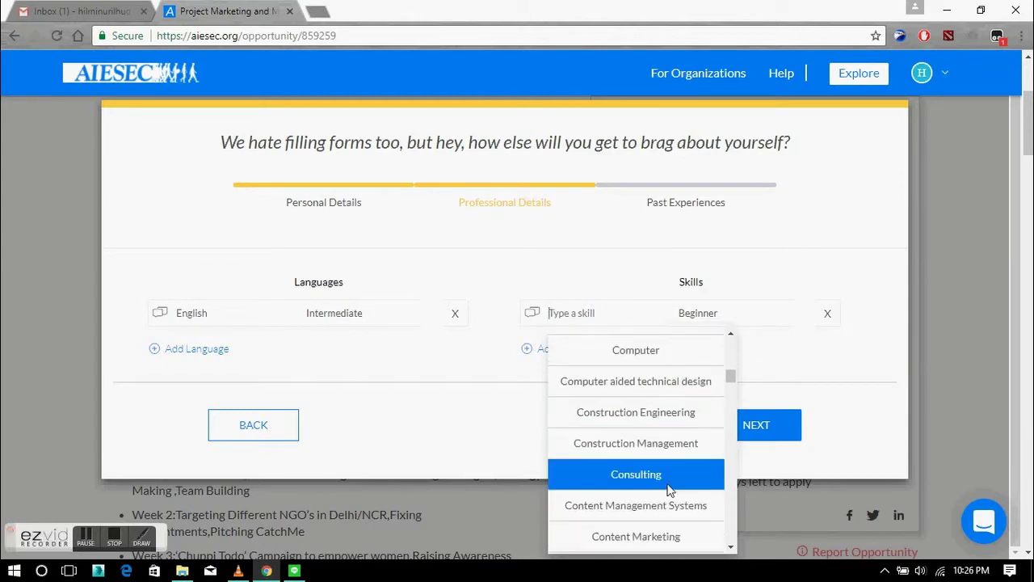
{"action": "scroll", "coordinate": [662, 483], "scroll_direction": "down", "scroll_amount": 2}
{"action": "left_click", "coordinate": [656, 479]}
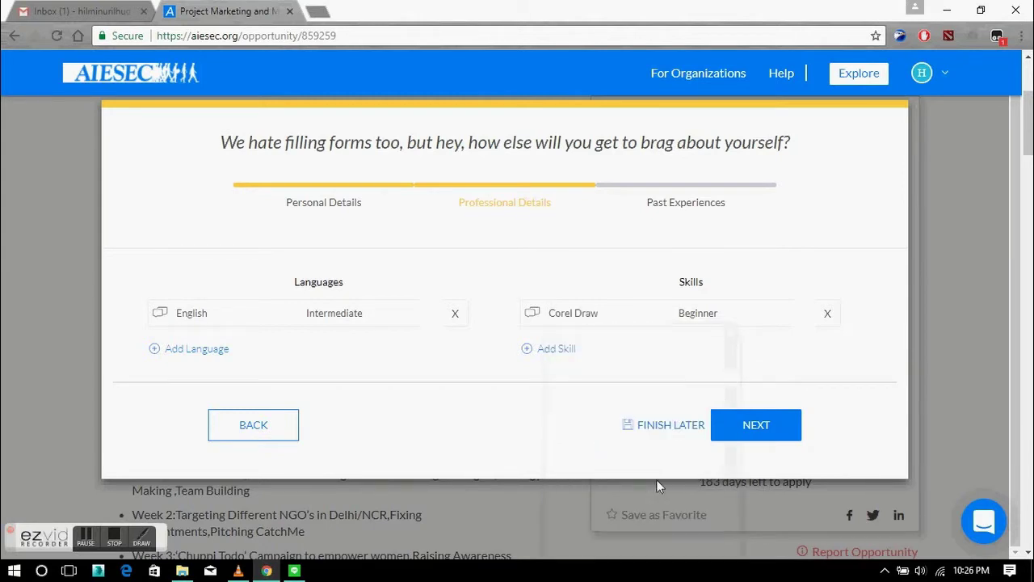
{"action": "left_click", "coordinate": [738, 316]}
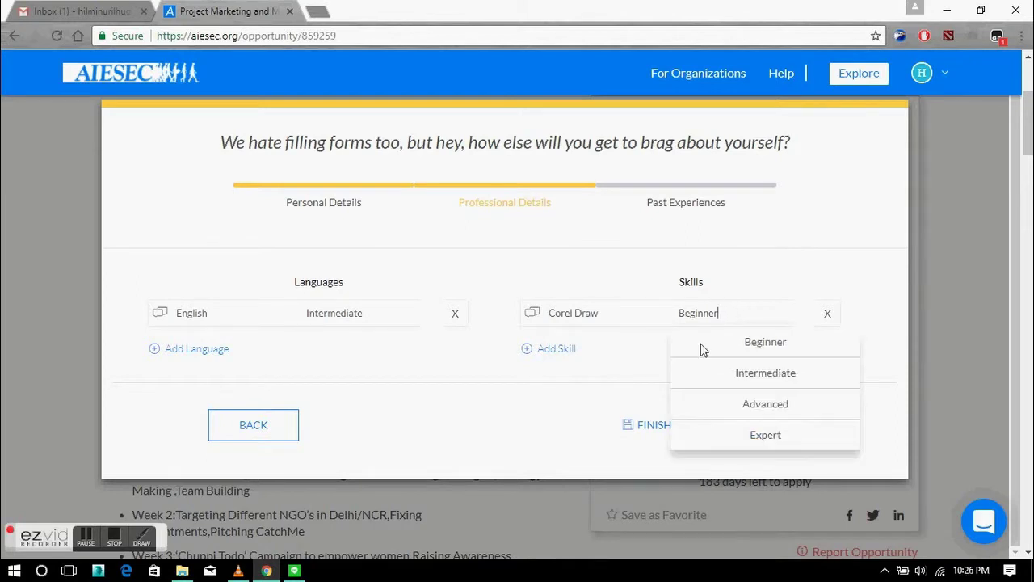
{"action": "left_click", "coordinate": [758, 376]}
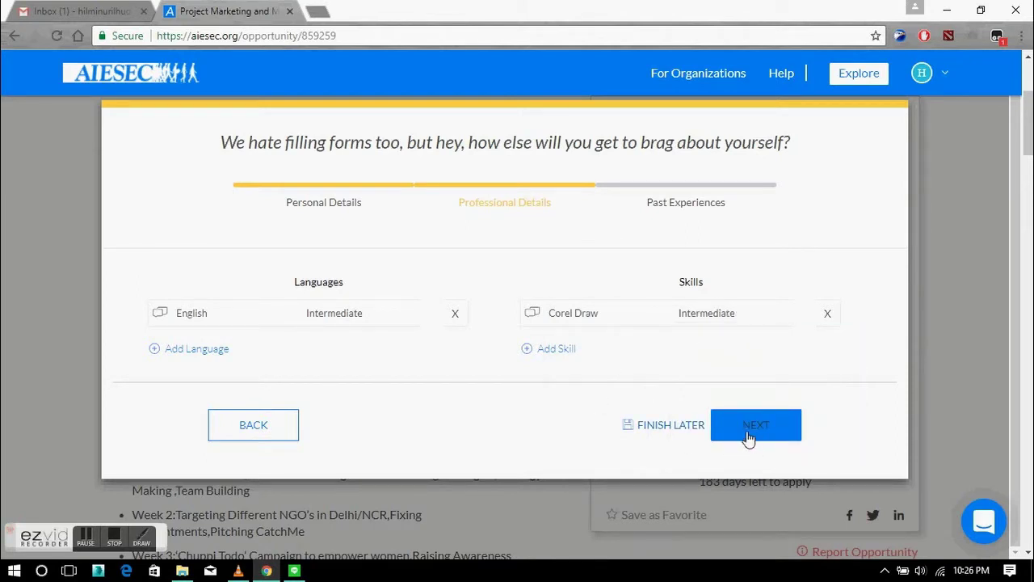
{"action": "left_click", "coordinate": [791, 430]}
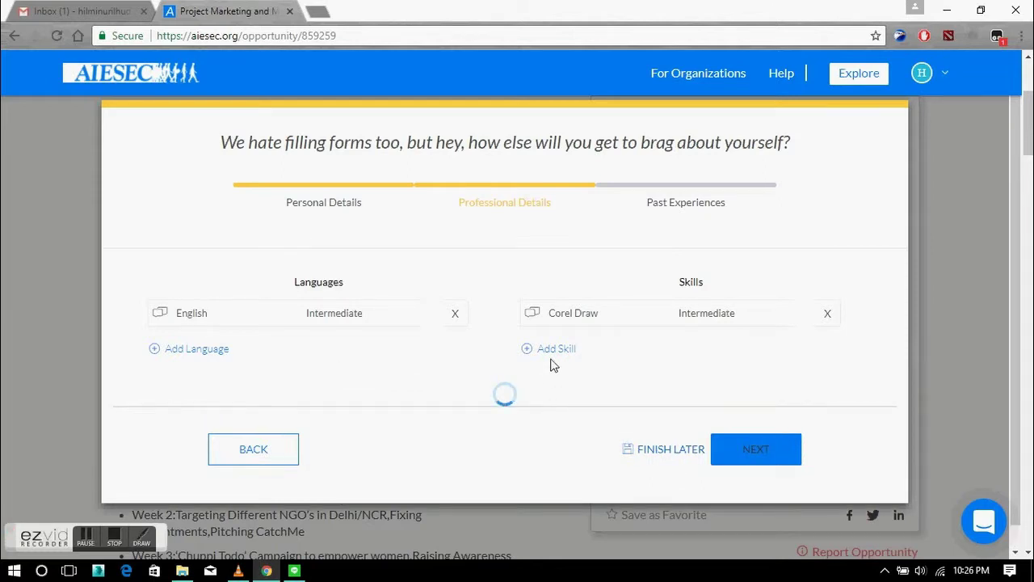
{"action": "left_click", "coordinate": [419, 330]}
Enter 'qe2ea' as the institute name and choose Indonesia as the country.
{"action": "scroll", "coordinate": [428, 315], "scroll_direction": "down", "scroll_amount": 3}
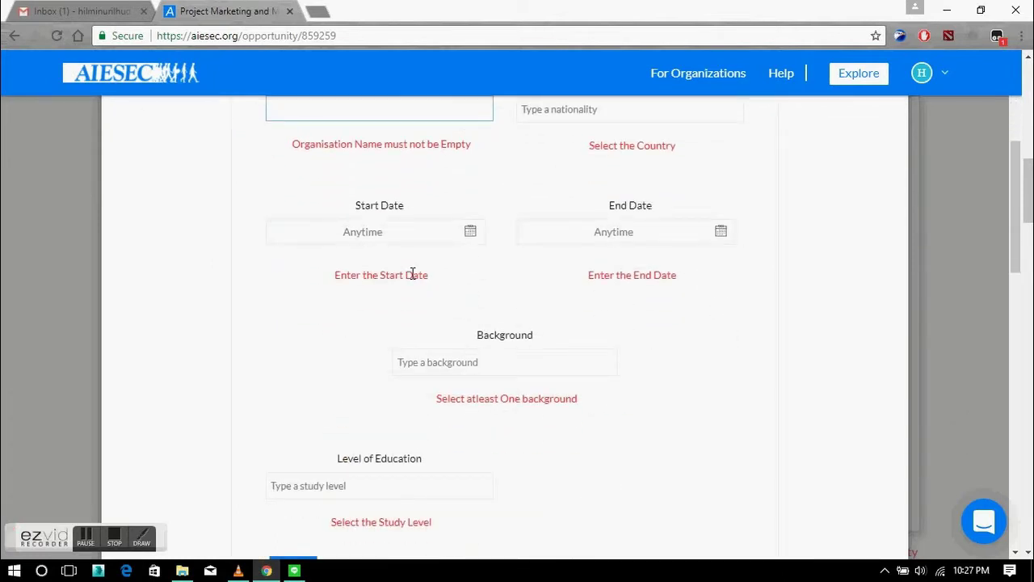
{"action": "scroll", "coordinate": [412, 274], "scroll_direction": "up", "scroll_amount": 3}
{"action": "type", "text": "qe2e"}
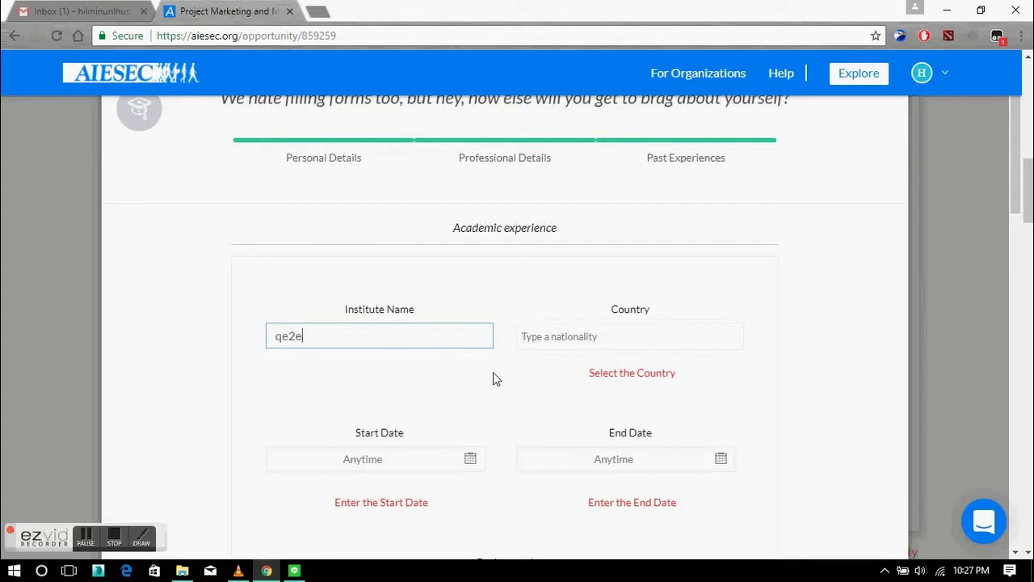
{"action": "type", "text": "a"}
{"action": "key", "text": "Tab"}
{"action": "type", "text": "d"}
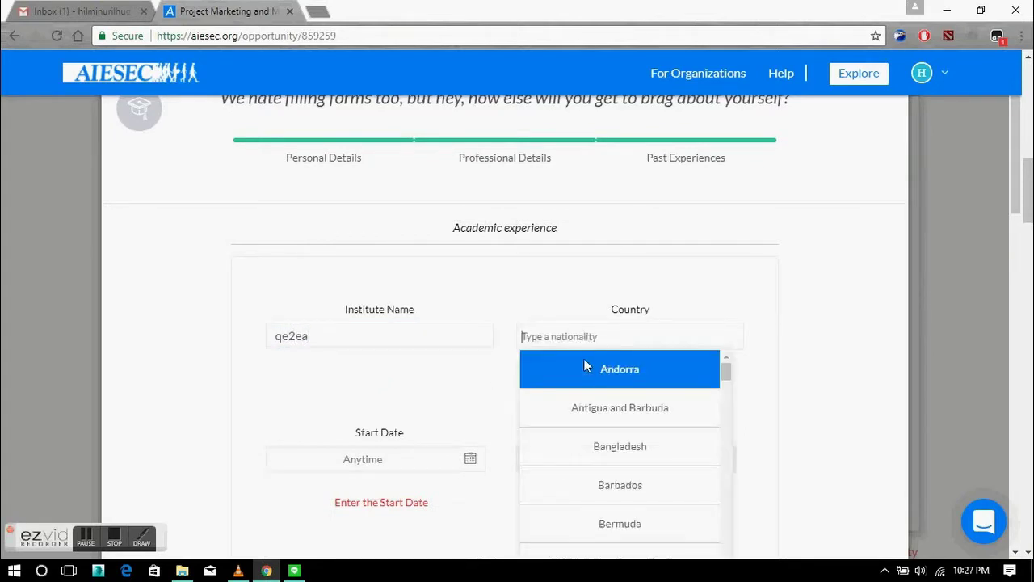
{"action": "type", "text": "inf"}
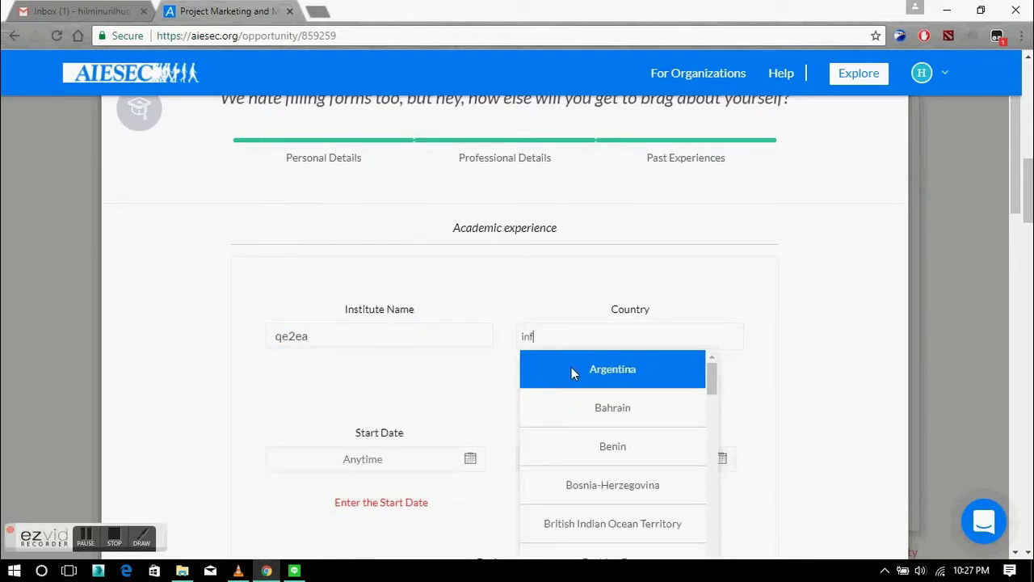
{"action": "key", "text": "Tab"}
{"action": "key", "text": "BackSpace"}
{"action": "type", "text": "d"}
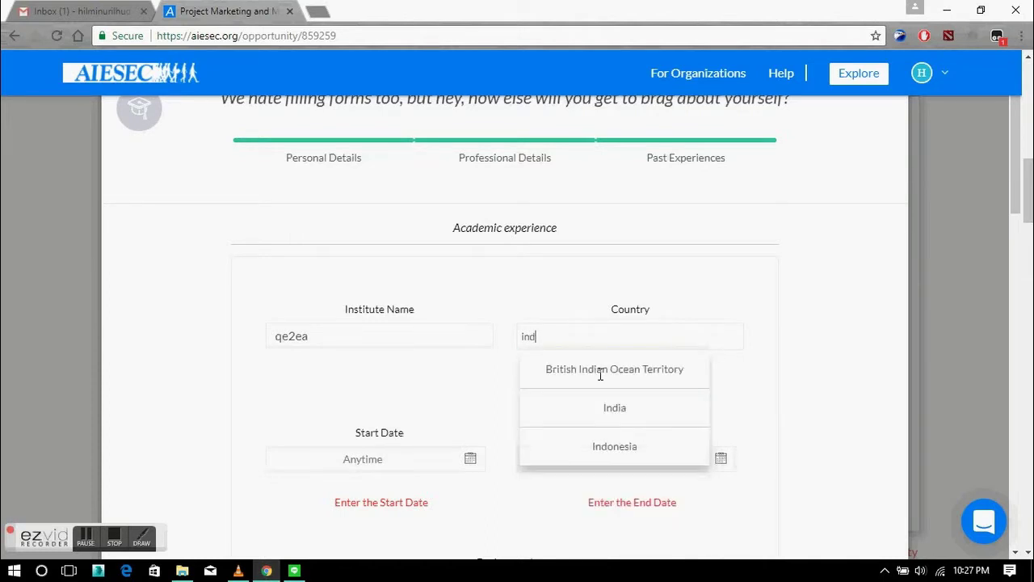
{"action": "left_click", "coordinate": [577, 446]}
Set the academic experience dates from July 3, 2017 to July 12, 2017.
{"action": "scroll", "coordinate": [380, 397], "scroll_direction": "down", "scroll_amount": 1}
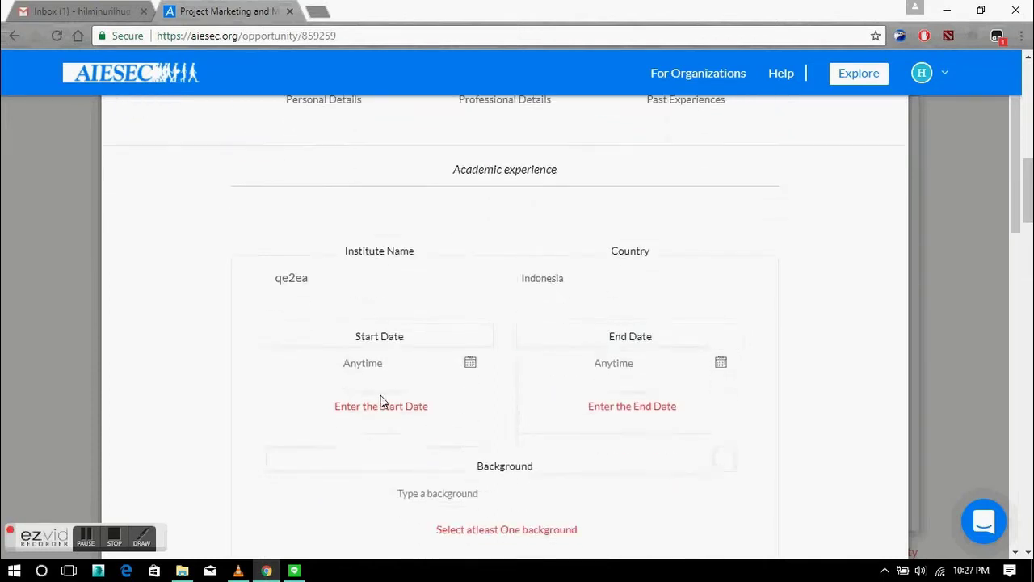
{"action": "left_click", "coordinate": [415, 347]}
{"action": "scroll", "coordinate": [380, 448], "scroll_direction": "down", "scroll_amount": 1}
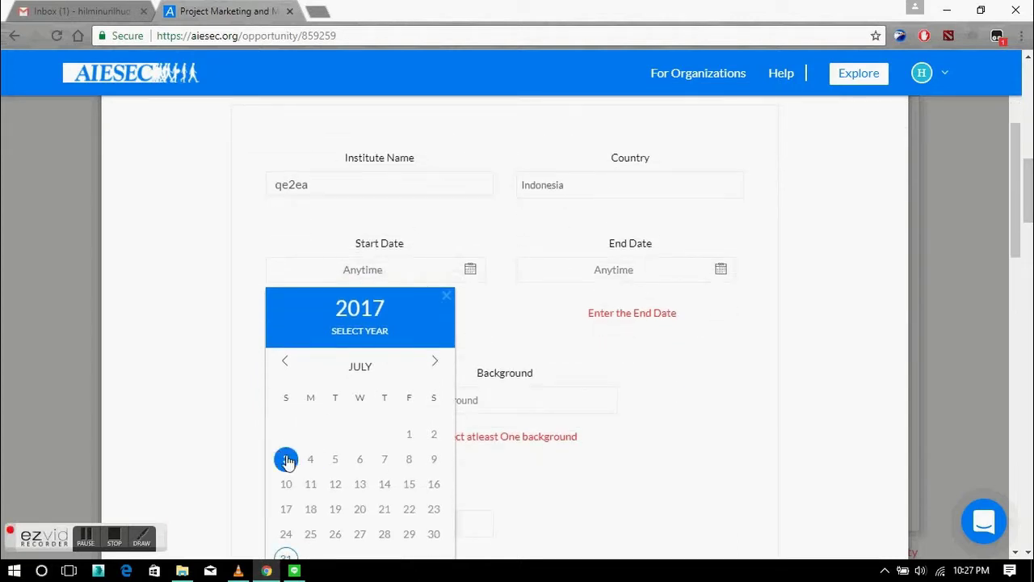
{"action": "left_click", "coordinate": [287, 460]}
{"action": "left_click", "coordinate": [610, 273]}
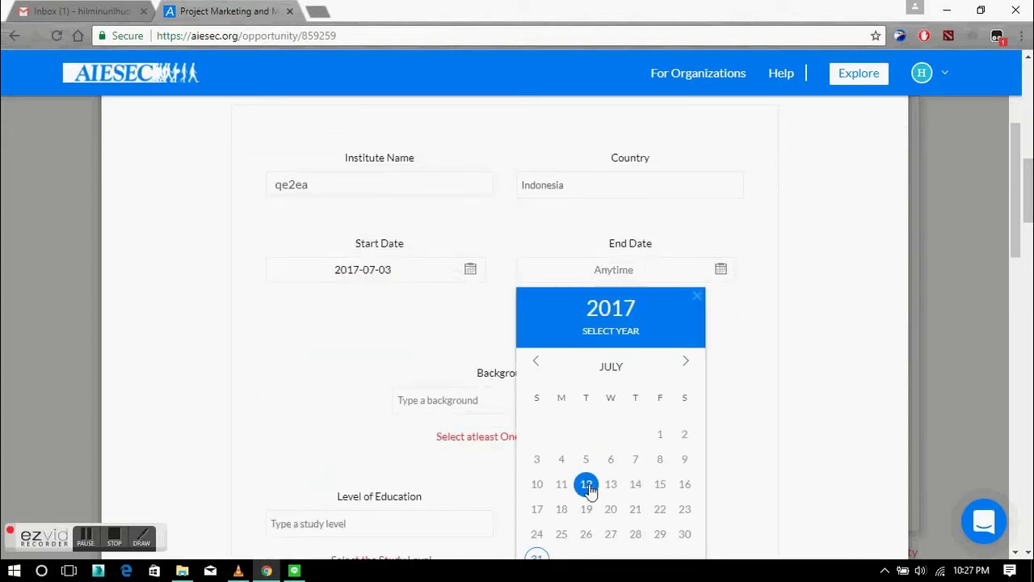
{"action": "left_click", "coordinate": [588, 485]}
Choose Accounting as background and High School as level, then save the academic entry.
{"action": "scroll", "coordinate": [480, 342], "scroll_direction": "down", "scroll_amount": 1}
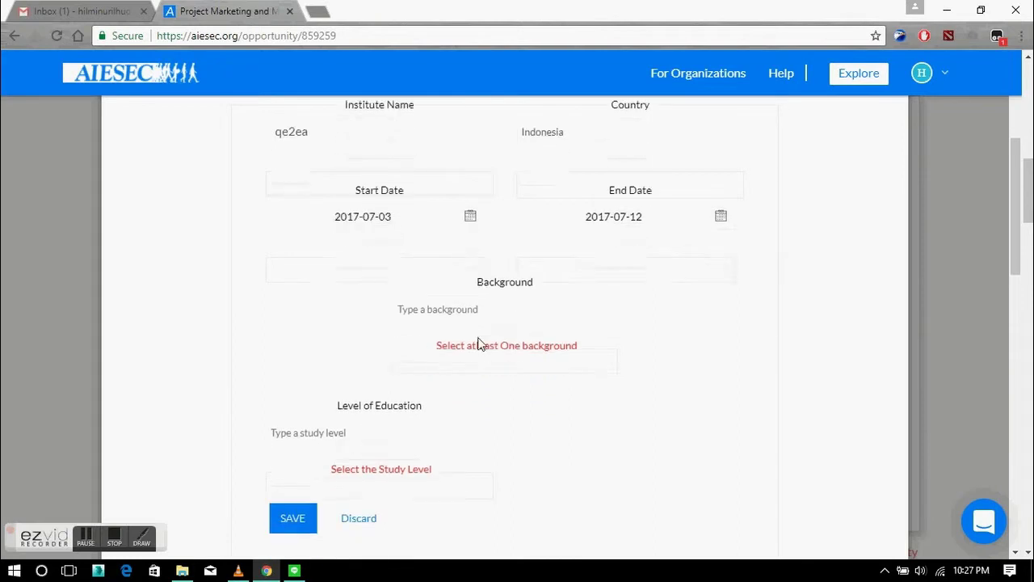
{"action": "left_click", "coordinate": [480, 295]}
{"action": "type", "text": "awdawd"}
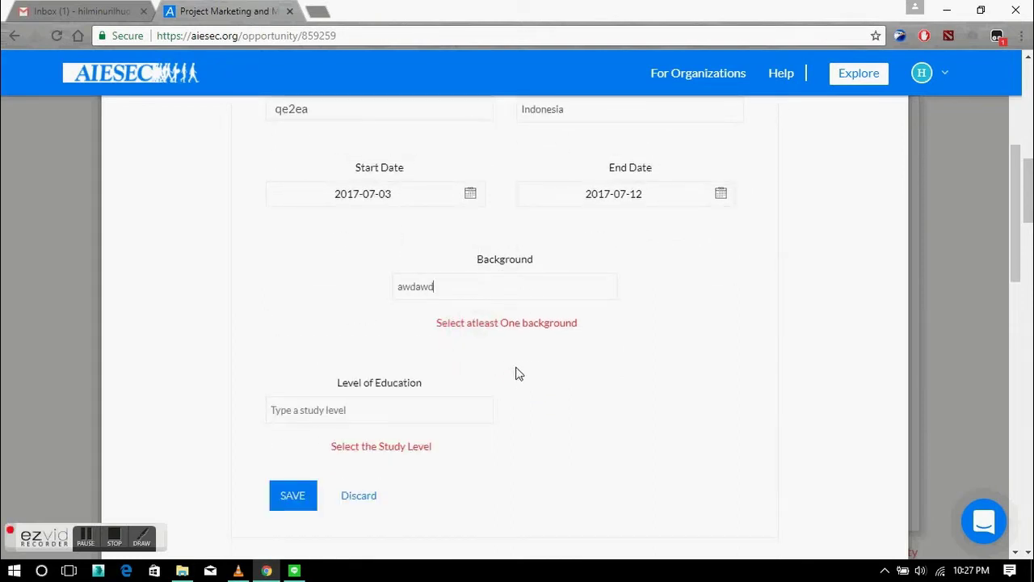
{"action": "key", "text": "BackSpace"}
{"action": "key", "text": "BackSpace"}
{"action": "key", "text": "BackSpace"}
{"action": "key", "text": "BackSpace"}
{"action": "key", "text": "BackSpace"}
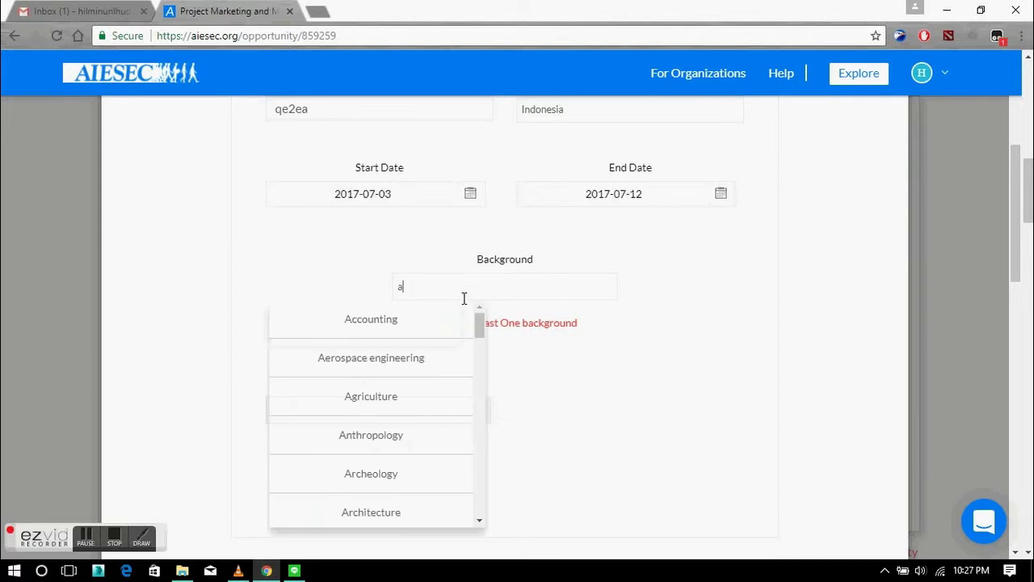
{"action": "left_click", "coordinate": [451, 337]}
{"action": "scroll", "coordinate": [353, 331], "scroll_direction": "down", "scroll_amount": 1}
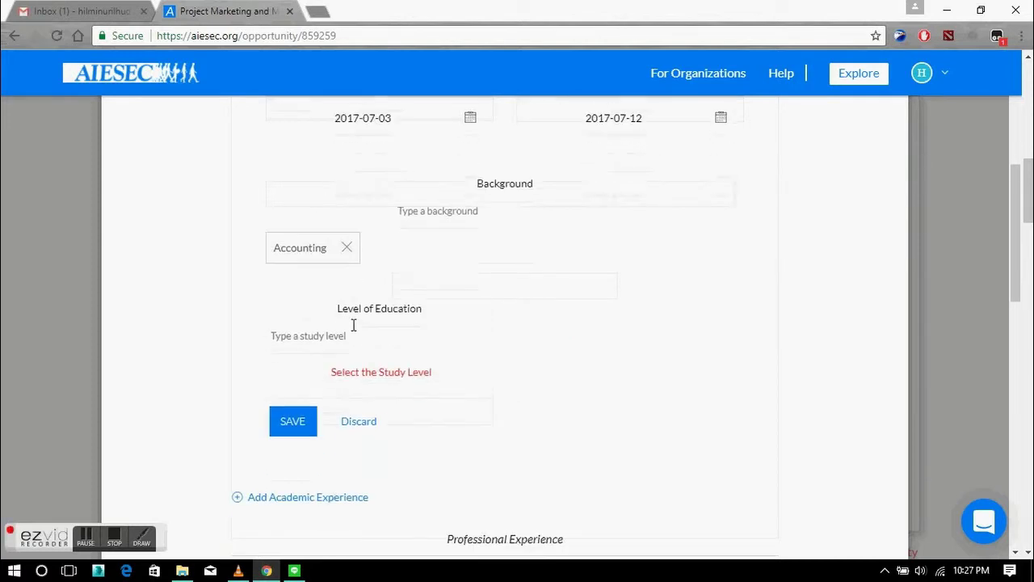
{"action": "left_click", "coordinate": [359, 340]}
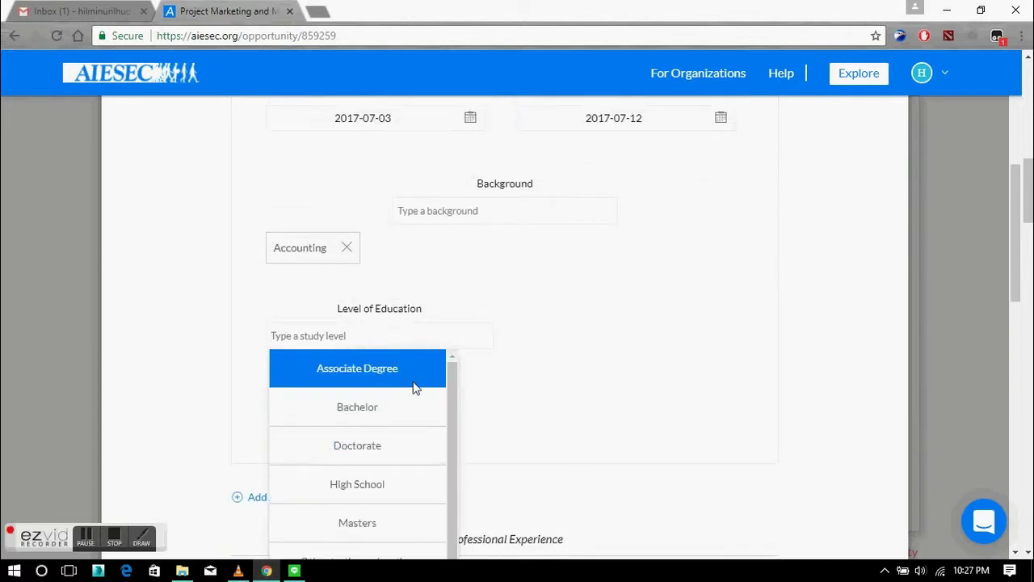
{"action": "left_click", "coordinate": [395, 483]}
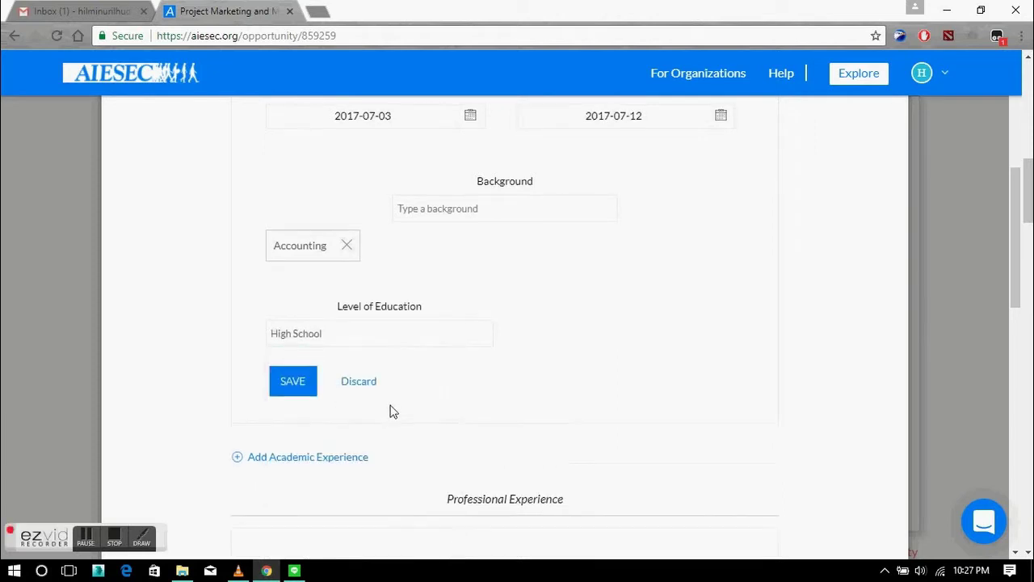
{"action": "scroll", "coordinate": [328, 286], "scroll_direction": "down", "scroll_amount": 2}
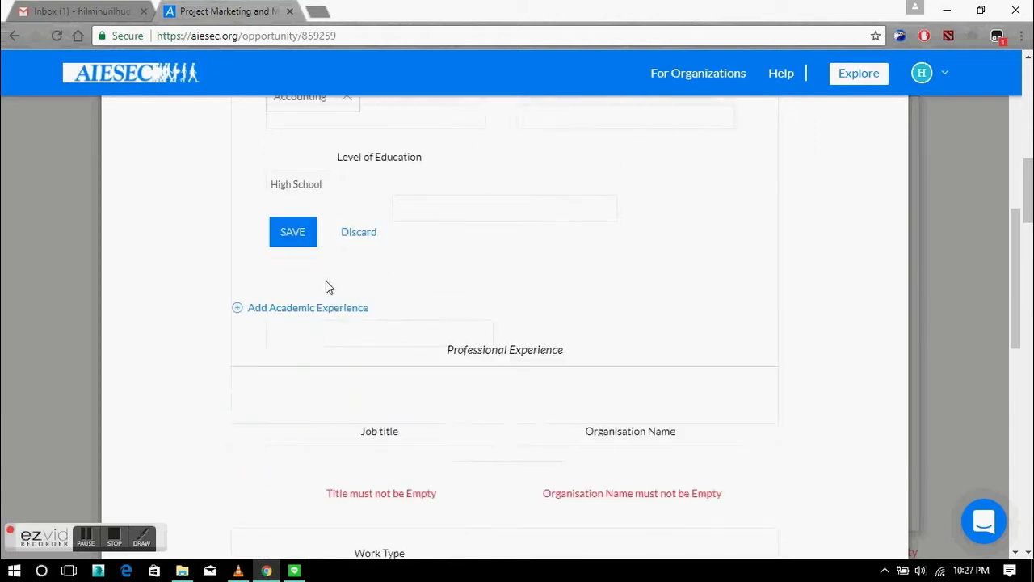
{"action": "left_click", "coordinate": [288, 235]}
{"action": "scroll", "coordinate": [335, 295], "scroll_direction": "down", "scroll_amount": 3}
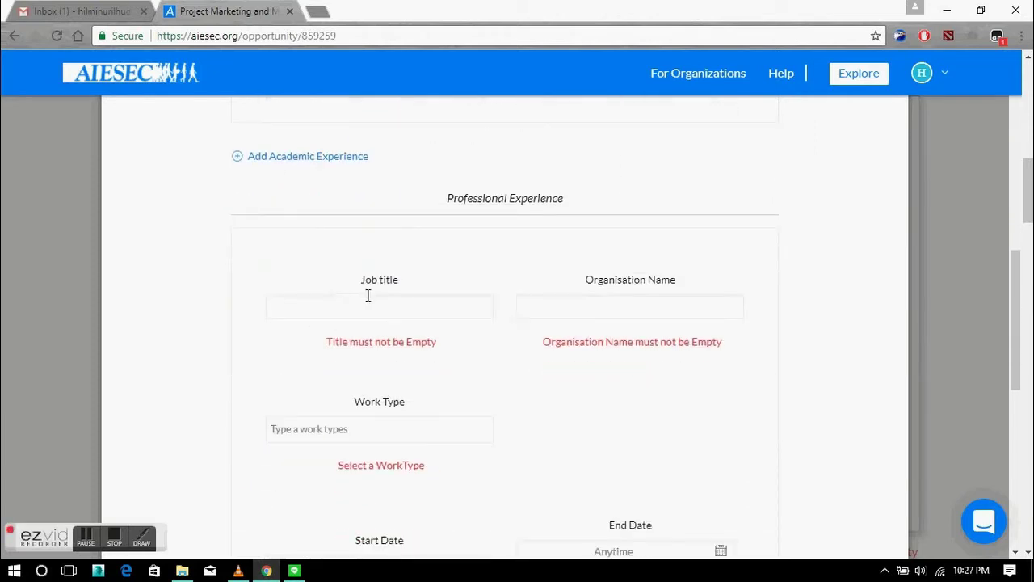
Enter job title 'wdsawad', organisation 'wdawda', and choose Finance as the work type.
{"action": "left_click", "coordinate": [377, 238]}
{"action": "type", "text": "wdsawad"}
{"action": "left_click", "coordinate": [556, 235]}
{"action": "type", "text": "wdawda"}
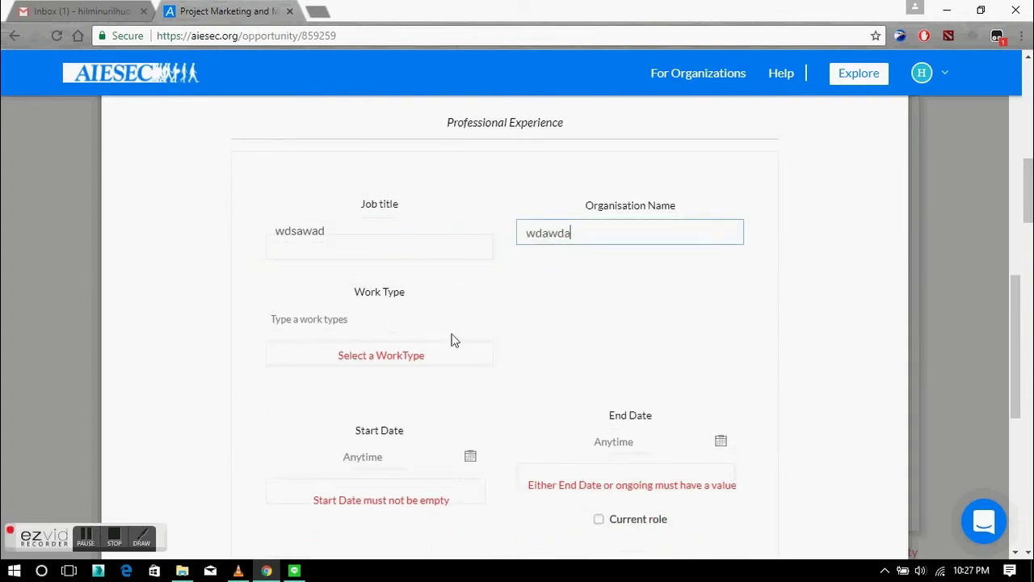
{"action": "left_click", "coordinate": [404, 321]}
{"action": "type", "text": "fafa"}
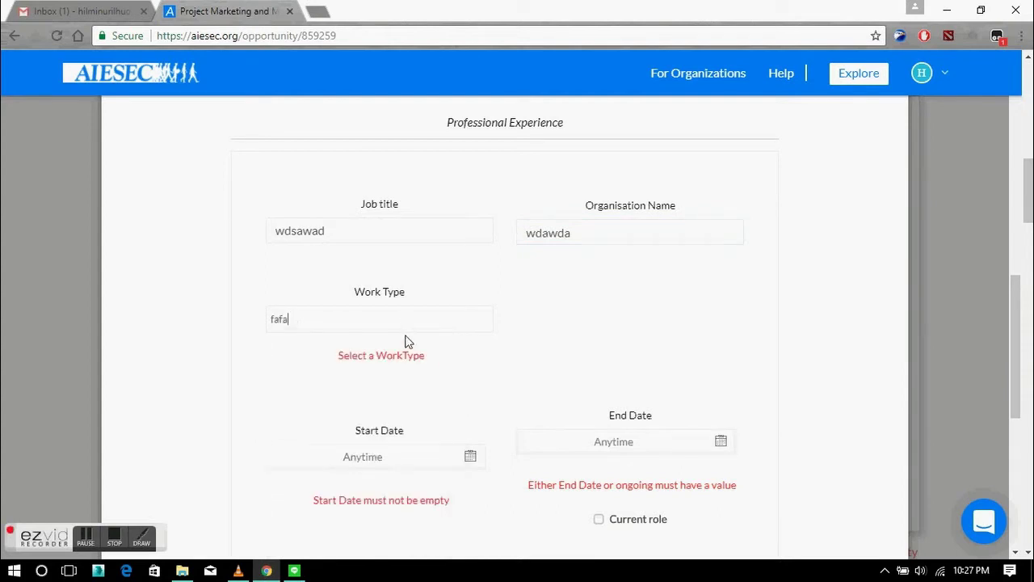
{"action": "key", "text": "BackSpace"}
{"action": "key", "text": "BackSpace"}
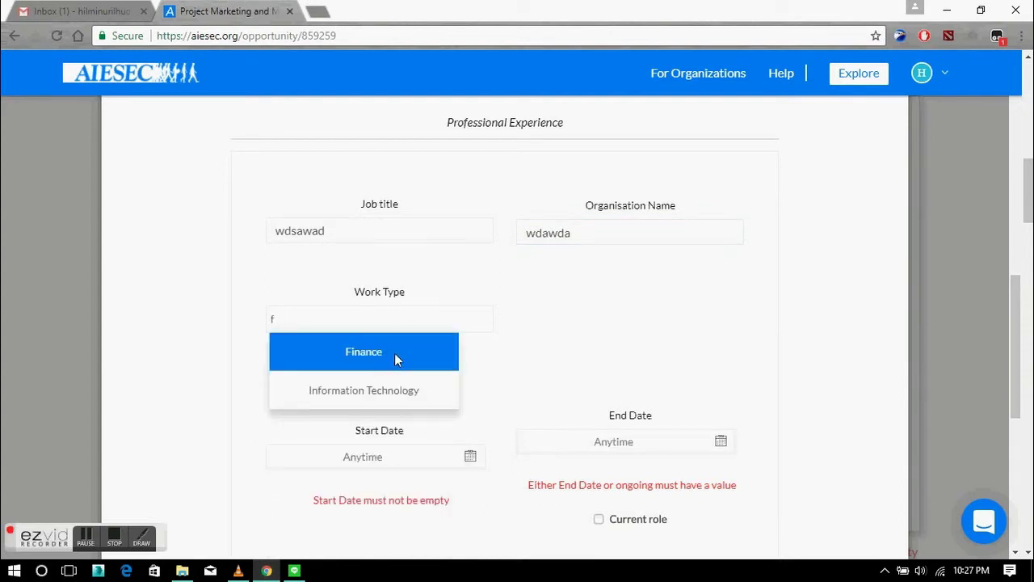
{"action": "left_click", "coordinate": [394, 353]}
Set the job dates from July 1, 2017 to July 4, 2017.
{"action": "scroll", "coordinate": [412, 375], "scroll_direction": "down", "scroll_amount": 1}
{"action": "left_click", "coordinate": [396, 345]}
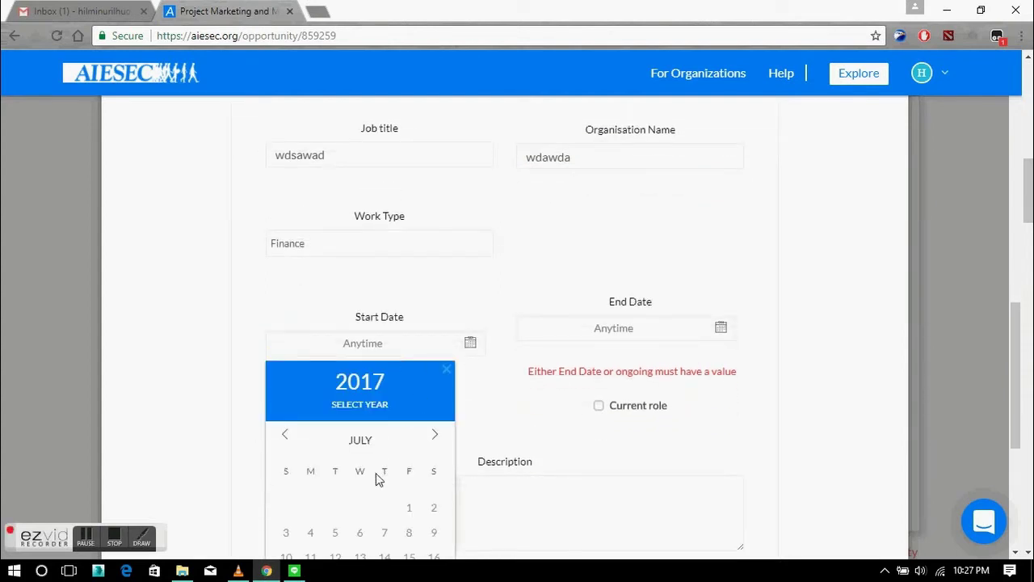
{"action": "left_click", "coordinate": [408, 508]}
{"action": "left_click", "coordinate": [612, 335]}
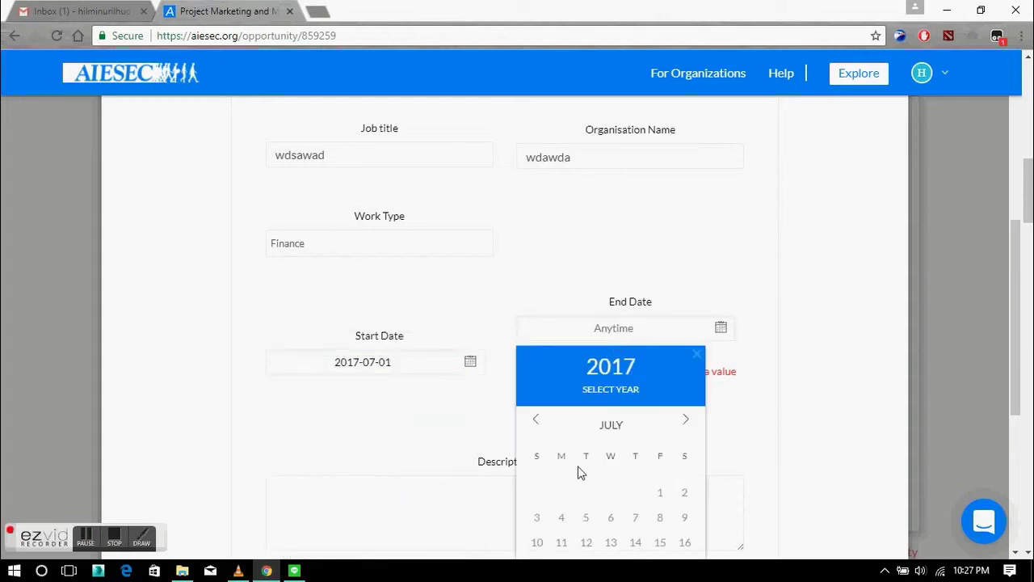
{"action": "left_click", "coordinate": [561, 517]}
Write the job description 'wadwadadwasawdawawa' and save the professional experience entry.
{"action": "scroll", "coordinate": [546, 420], "scroll_direction": "down", "scroll_amount": 2}
{"action": "scroll", "coordinate": [549, 335], "scroll_direction": "down", "scroll_amount": 1}
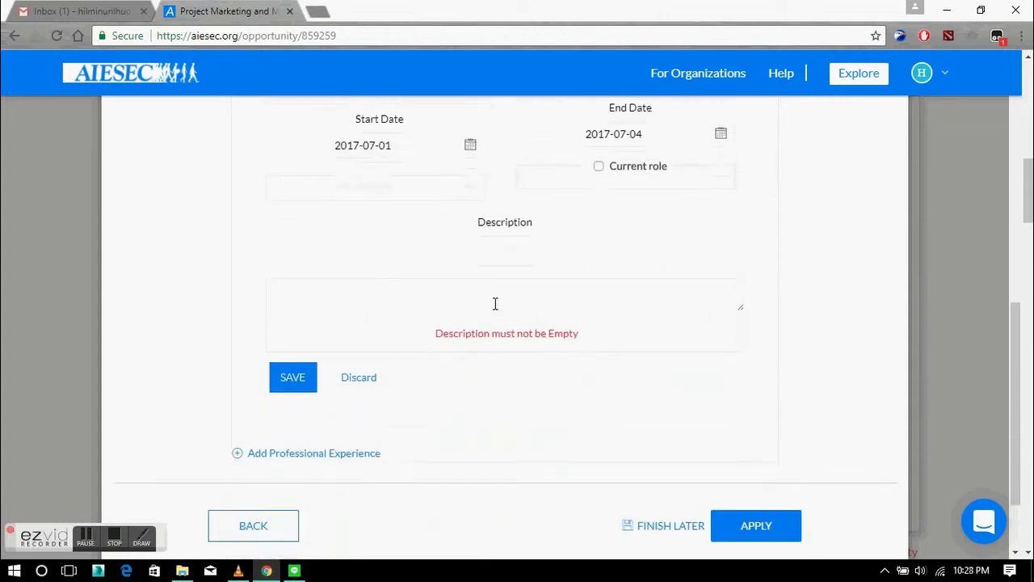
{"action": "left_click", "coordinate": [419, 251]}
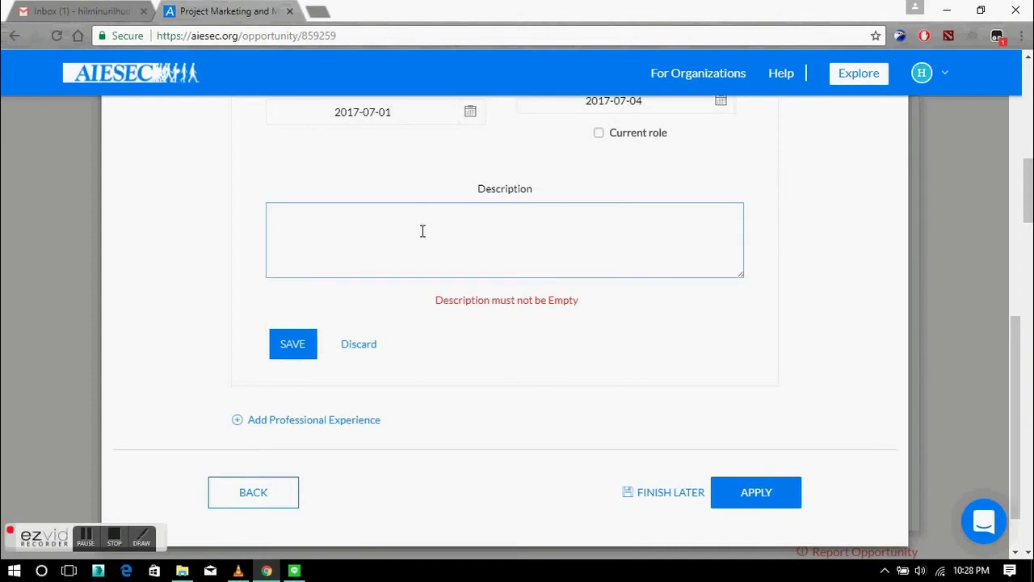
{"action": "type", "text": "wadwadadwasawdawawa"}
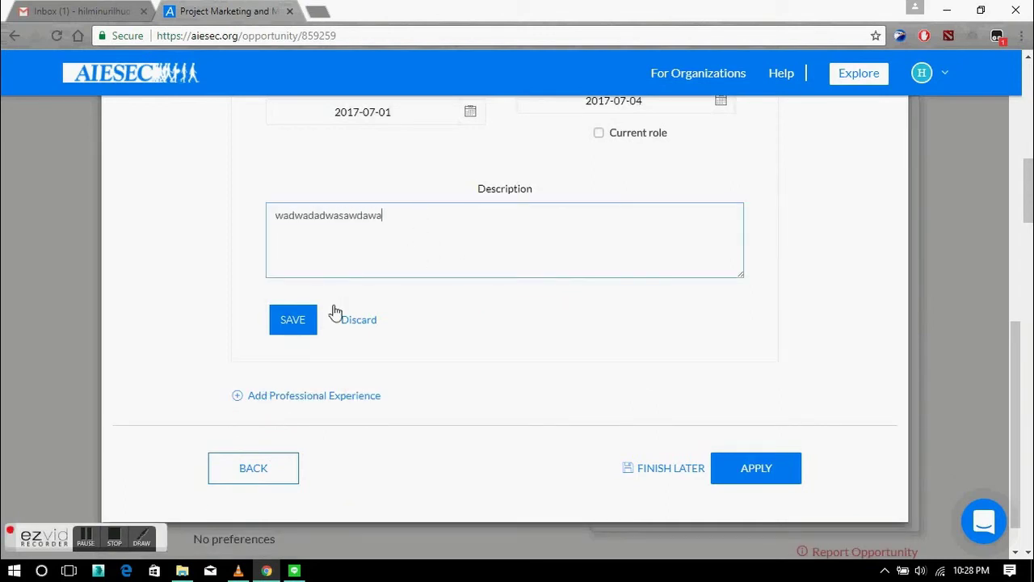
{"action": "left_click", "coordinate": [301, 323]}
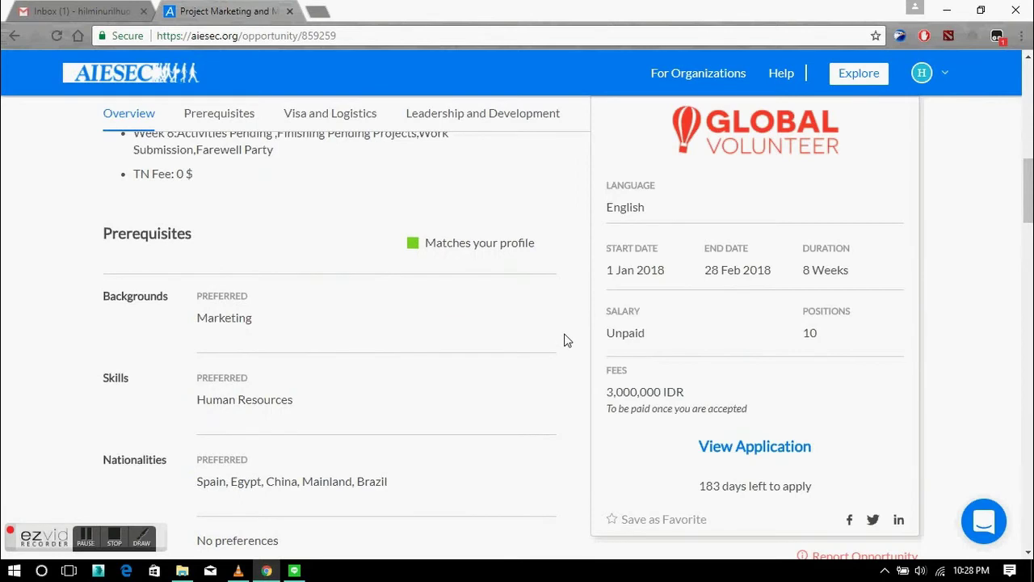
{"action": "scroll", "coordinate": [563, 339], "scroll_direction": "up", "scroll_amount": 5}
{"action": "scroll", "coordinate": [565, 330], "scroll_direction": "up", "scroll_amount": 1}
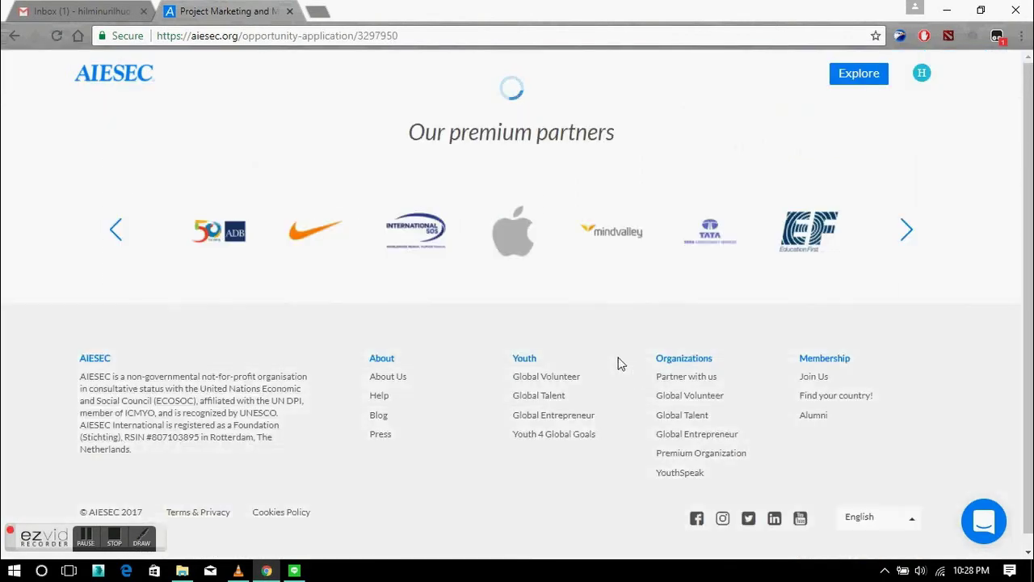